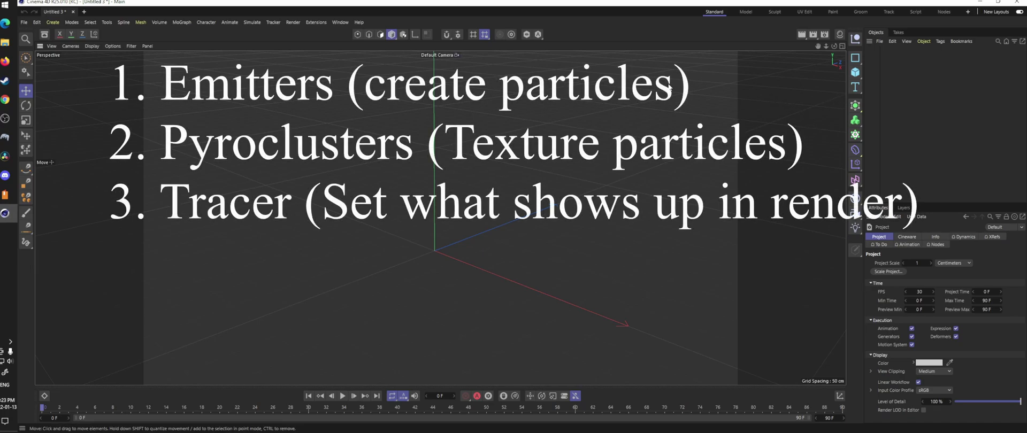
Add a particle emitter to the empty scene.
click(254, 22)
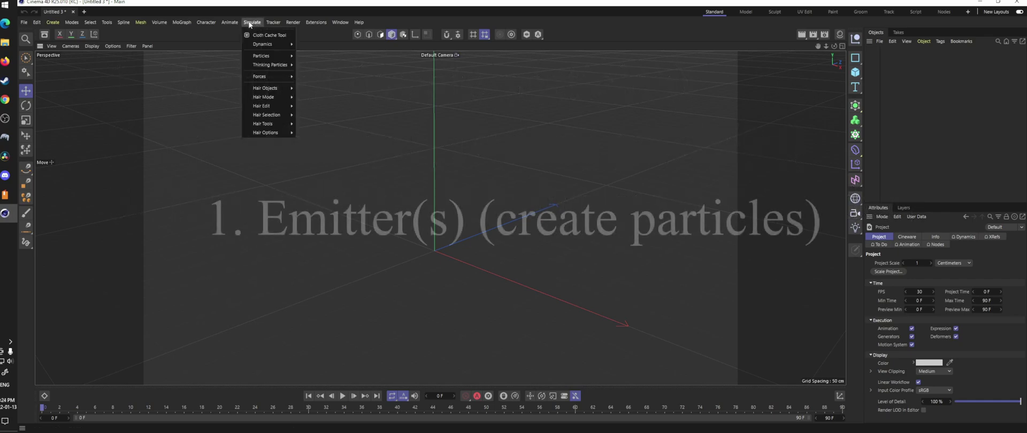
mouse_move(270, 56)
click(312, 59)
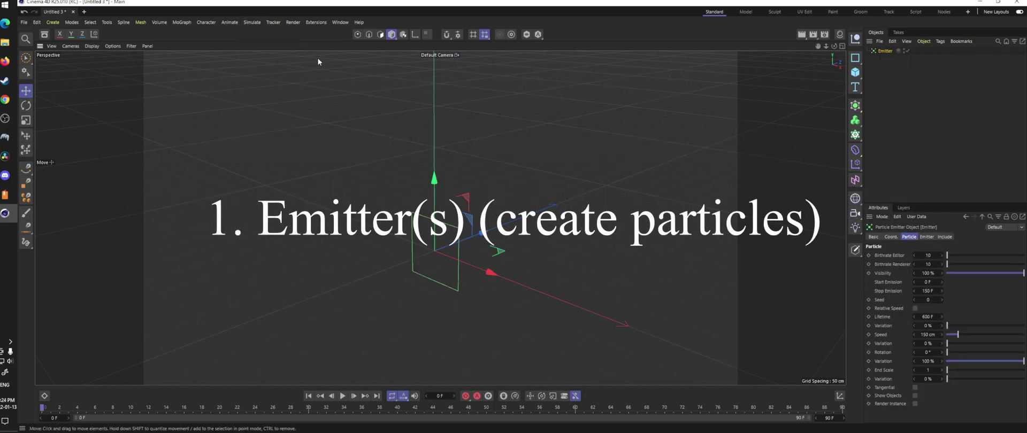
click(260, 24)
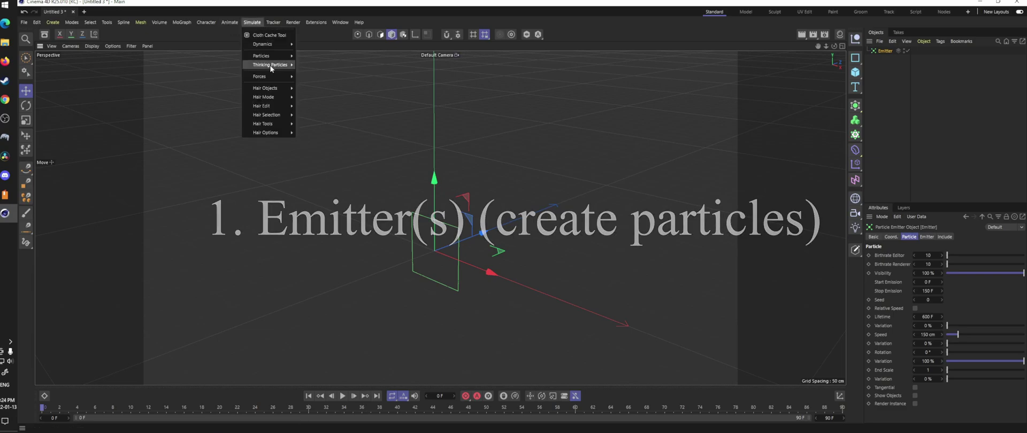
mouse_move(272, 68)
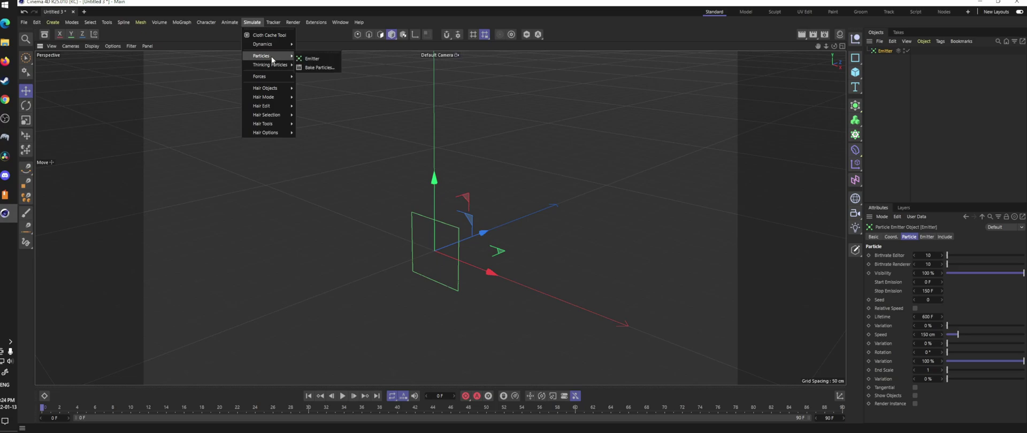
click(590, 9)
Select the emitter and scrub the animation to frame 11 to see it emit particles from the side.
click(959, 118)
click(886, 50)
mouse_move(833, 49)
mouse_down()
mouse_move(861, 51)
mouse_move(835, 53)
mouse_up()
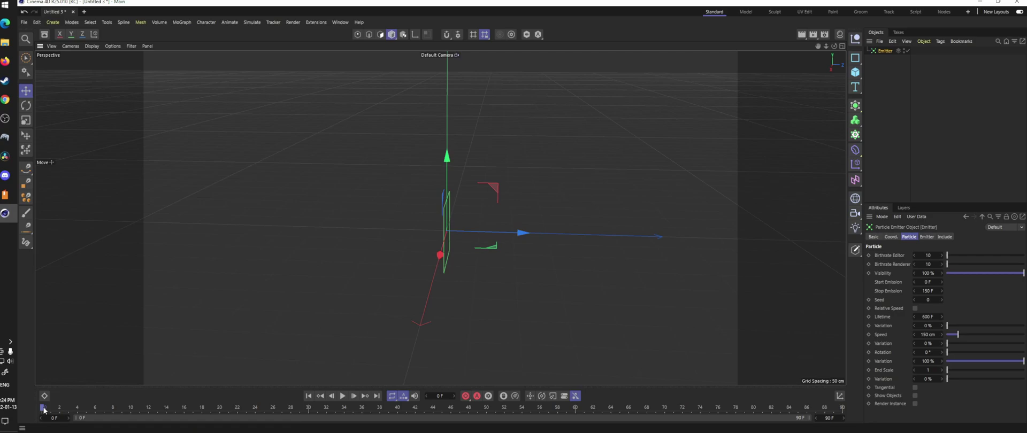
drag(43, 411, 141, 410)
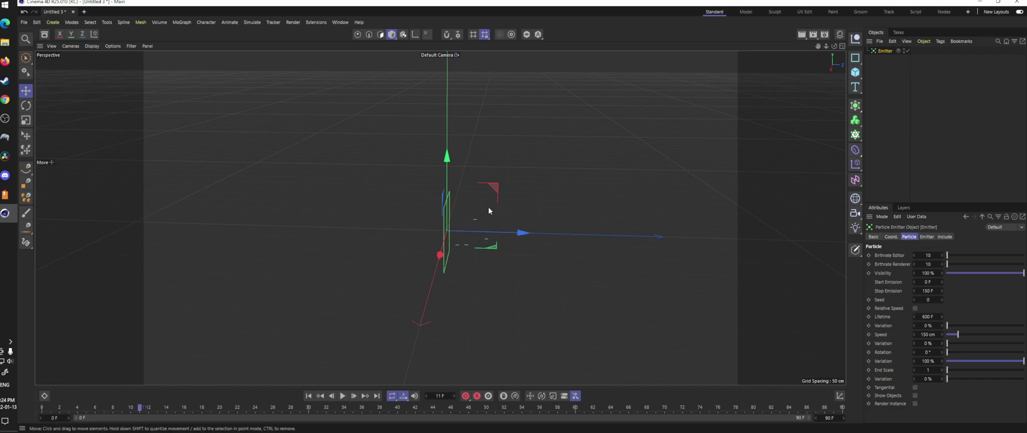
Set the emitter's editor and renderer birthrates both to 20.
click(902, 75)
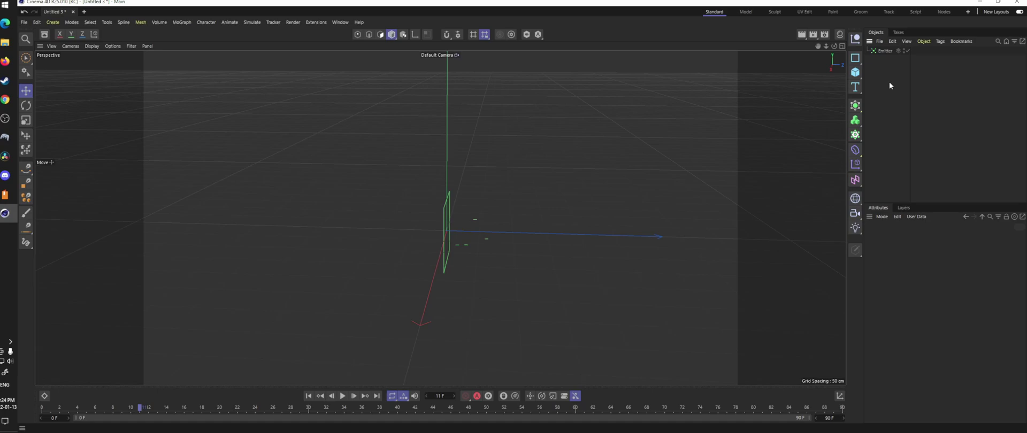
click(881, 53)
drag(826, 46, 817, 52)
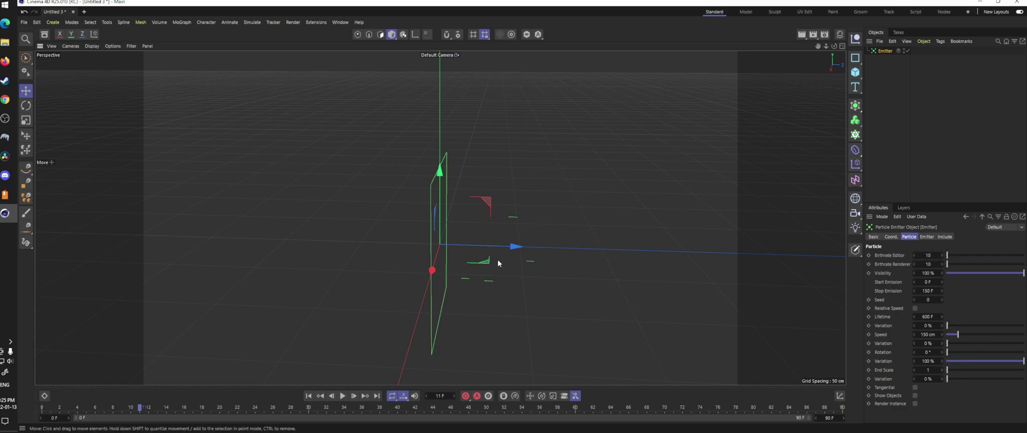
click(927, 255)
text(20)
key(Tab)
text(20)
Rewind the animation towards the start and set the emitter's particle lifetime to 60 frames.
drag(142, 410, 84, 410)
click(927, 317)
text(60)
key(Return)
Scrub through the animation to check how the particles travel and expire, then return to frame 0.
drag(87, 409, 567, 412)
drag(834, 46, 658, 160)
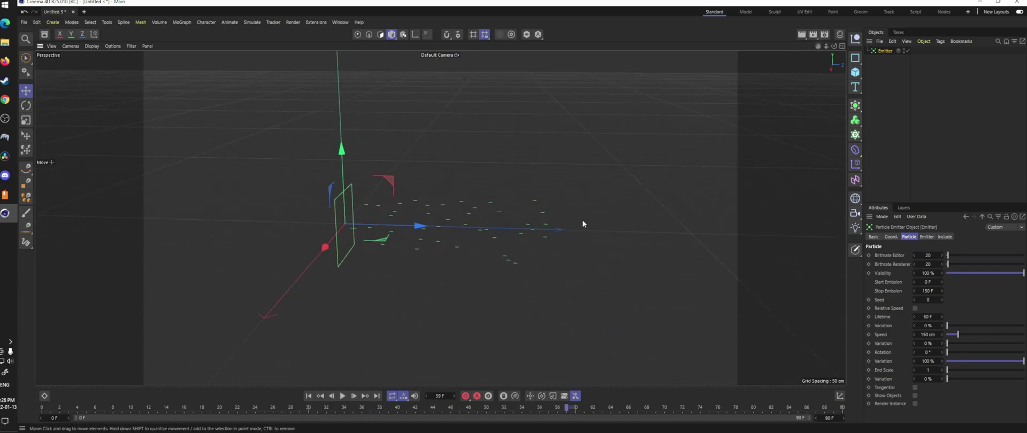
click(572, 411)
drag(577, 409, 639, 409)
drag(739, 403, 759, 400)
drag(610, 401, 35, 402)
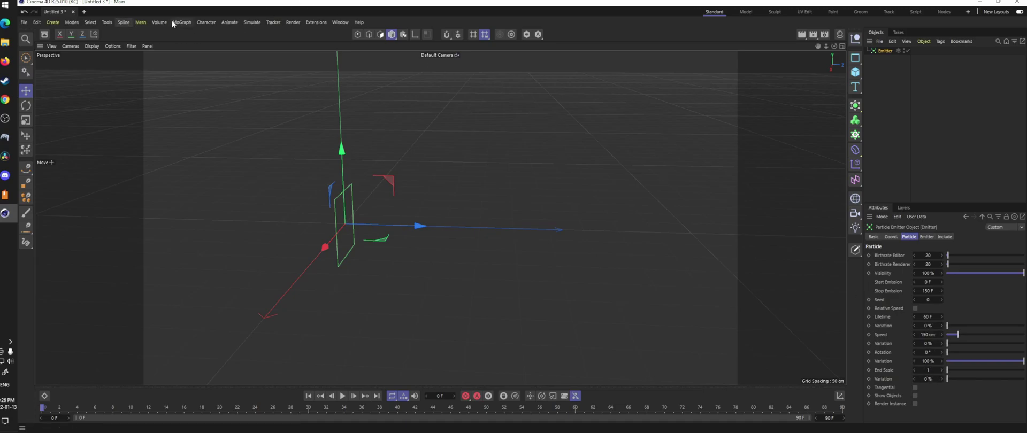
click(258, 22)
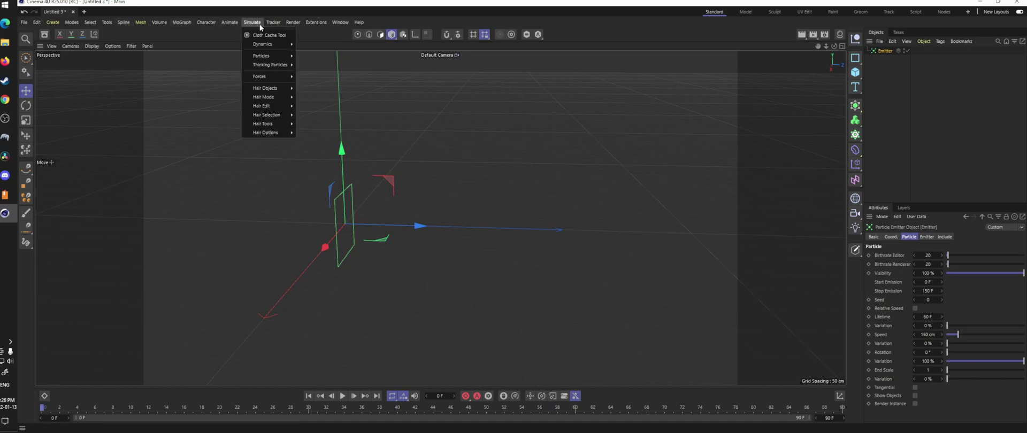
mouse_move(270, 76)
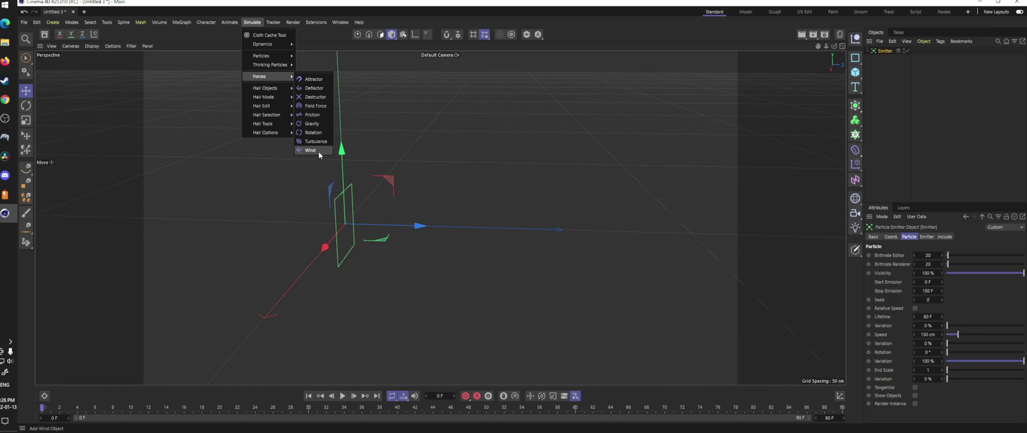
key(Escape)
Try the Cone emitter type, return it to Pyramid, and set X-Size to 305 cm and Y-Size to 103 cm.
click(926, 236)
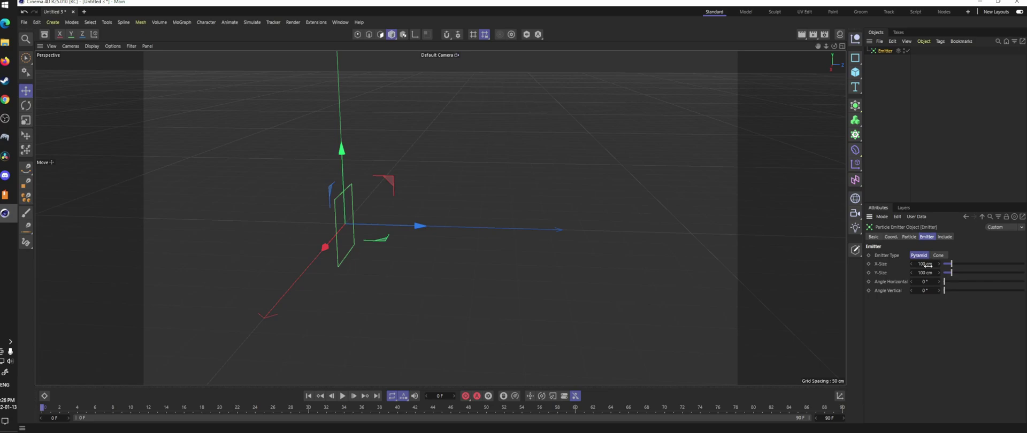
click(939, 256)
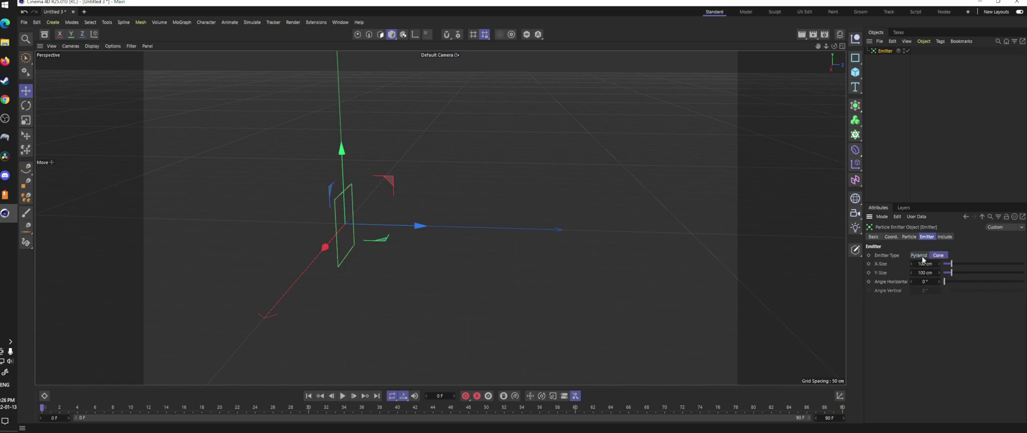
click(920, 256)
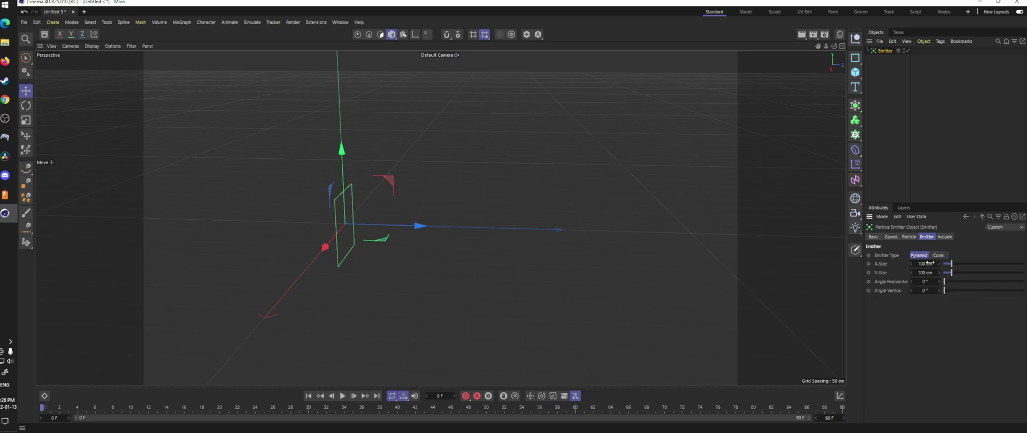
mouse_move(925, 264)
mouse_down()
mouse_move(968, 263)
mouse_move(916, 273)
mouse_move(927, 273)
mouse_up()
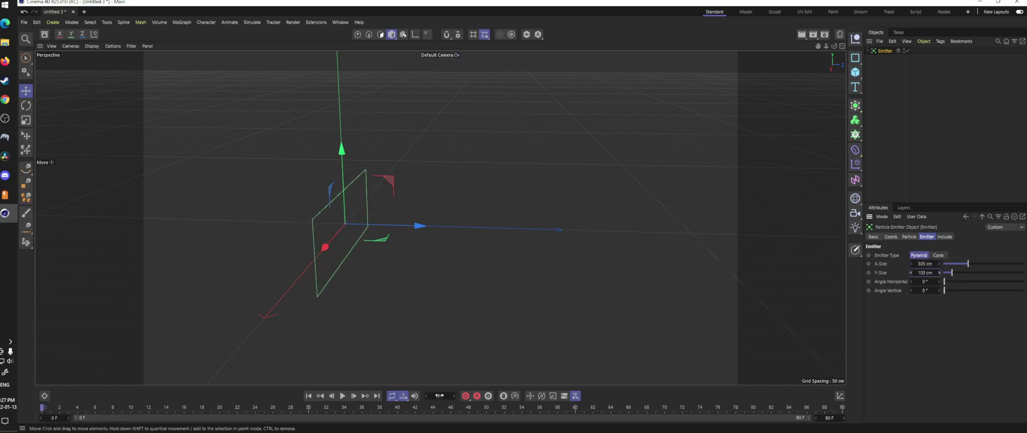
Preview the resized emitter at frame 31 and move it along its X axis away from the origin.
click(113, 407)
drag(328, 408, 318, 409)
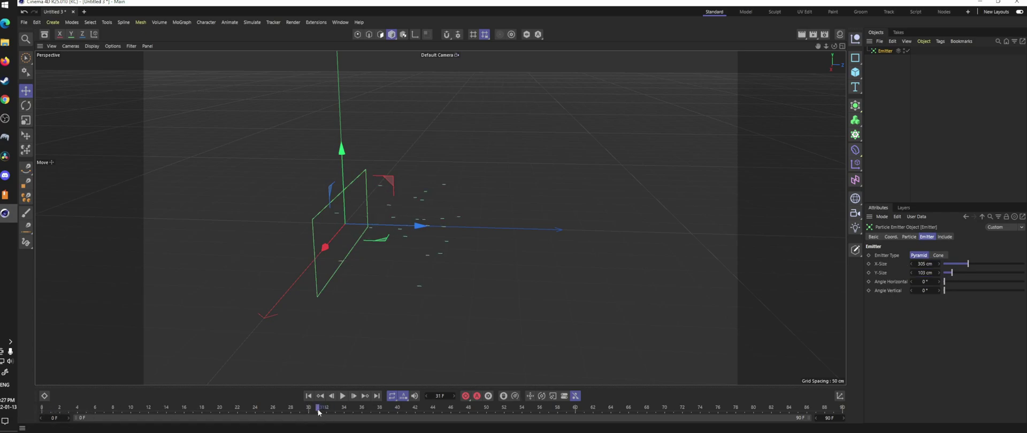
drag(320, 247, 363, 210)
drag(358, 214, 358, 214)
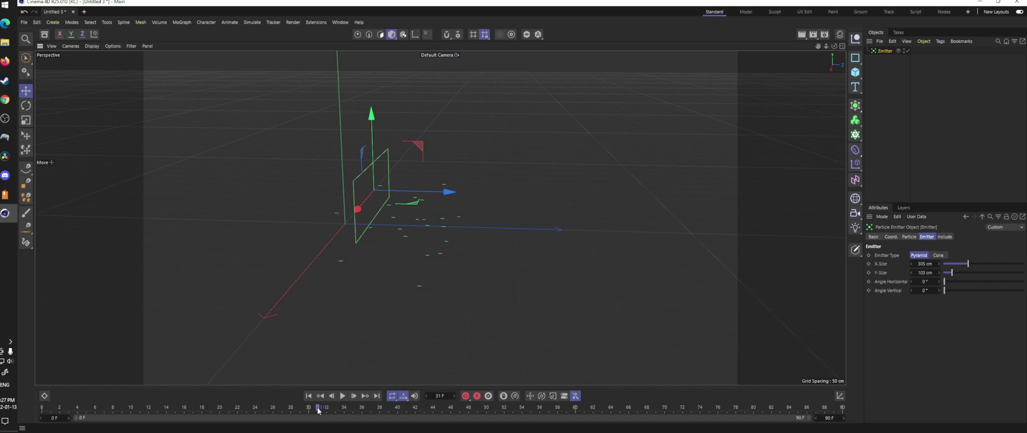
Return to frame 0, move the emitter along its X axis back near the origin, and deselect it.
drag(319, 411, 42, 415)
drag(354, 215, 327, 244)
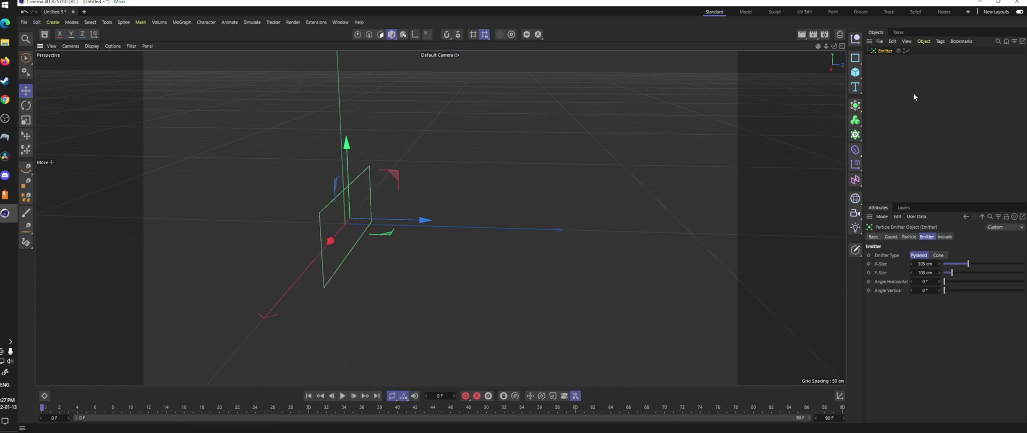
click(942, 84)
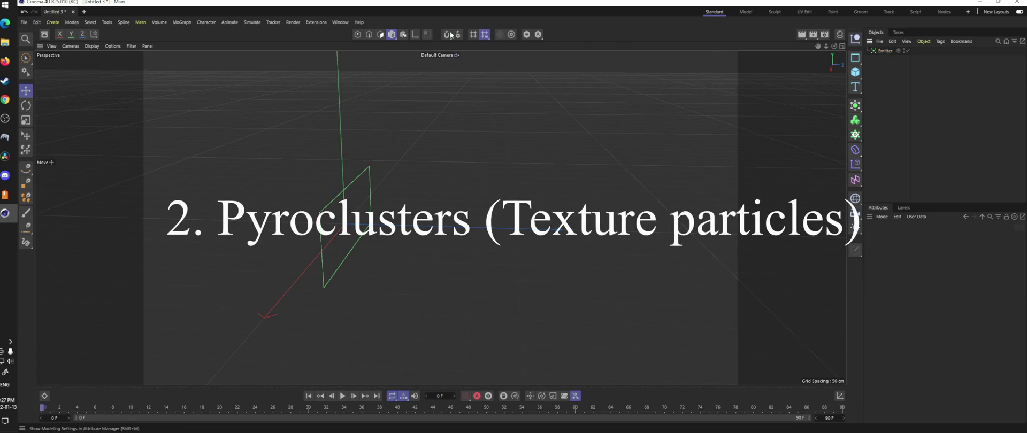
Show the Material Manager and create a new PyroCluster material.
click(339, 23)
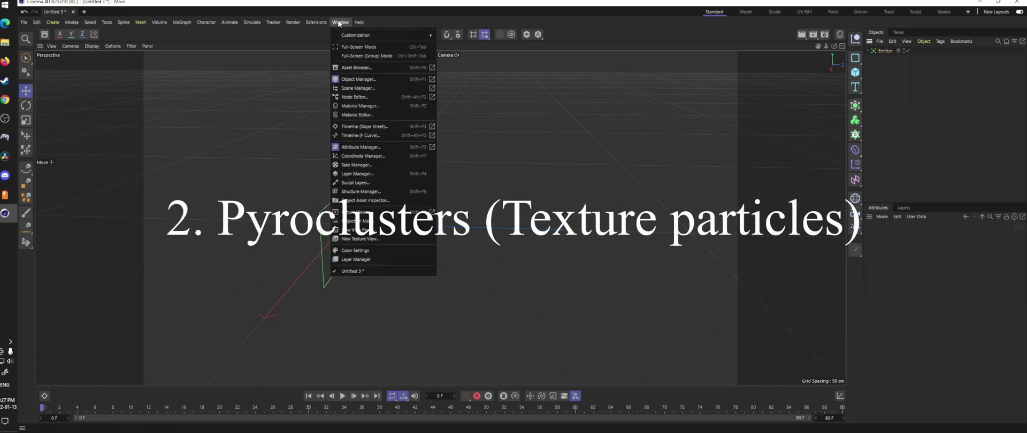
click(367, 106)
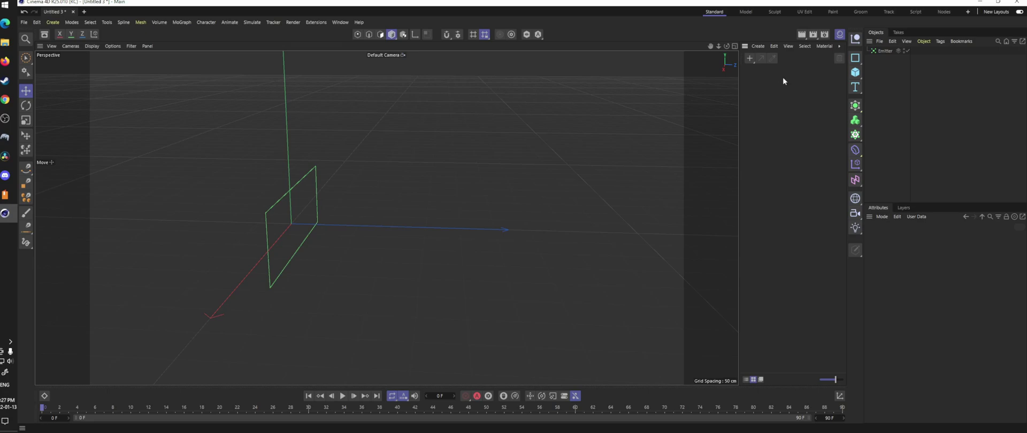
click(759, 47)
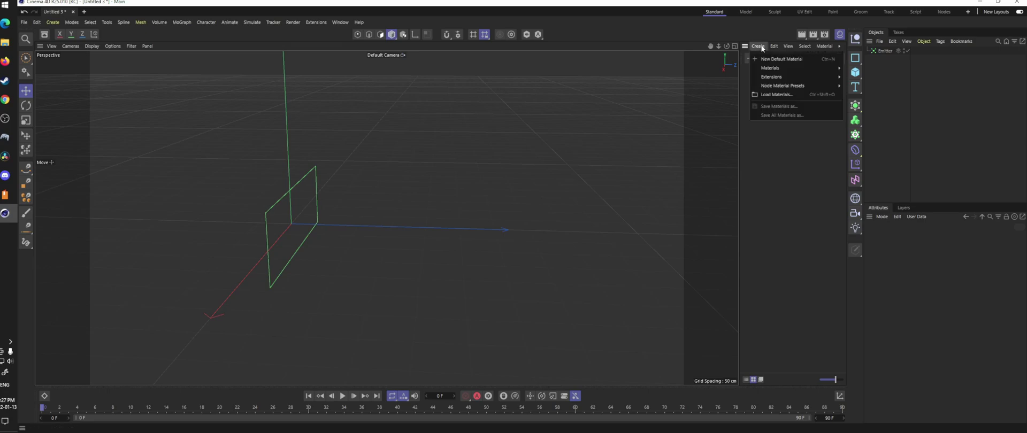
mouse_move(770, 68)
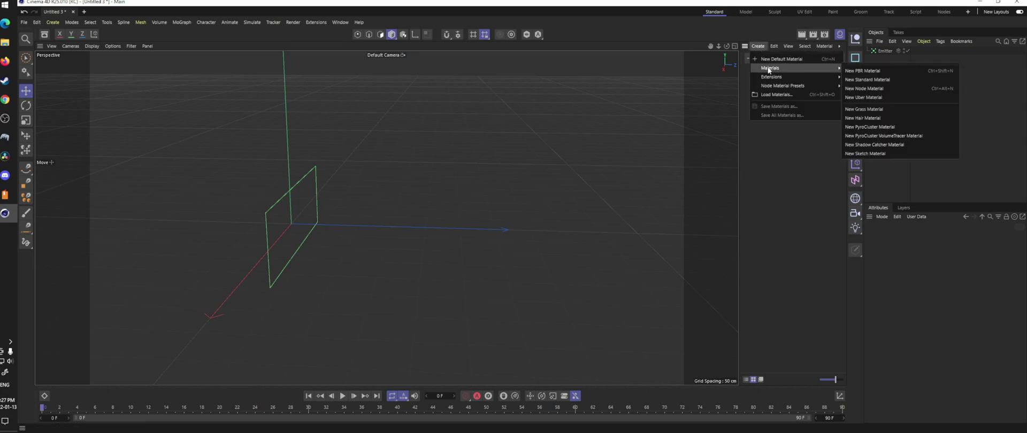
click(891, 128)
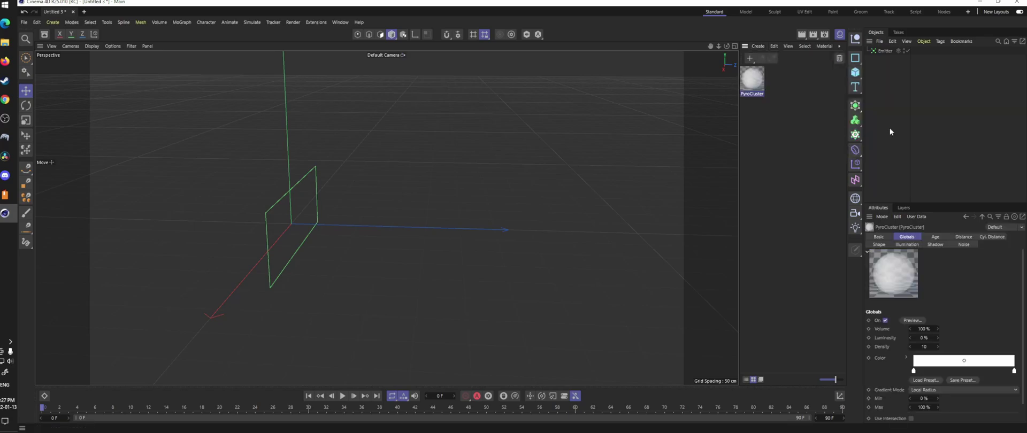
Create a new PyroCluster VolumeTracer material and leave it deselected.
click(758, 47)
mouse_move(772, 68)
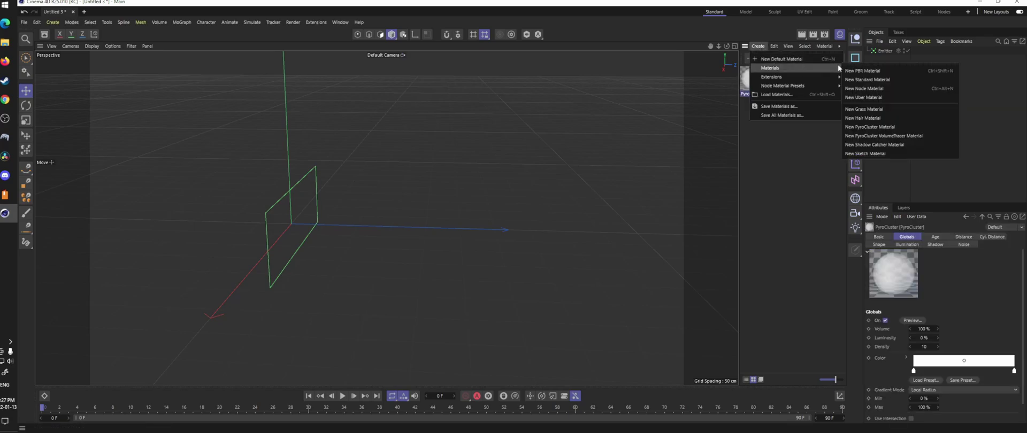
click(902, 137)
click(810, 128)
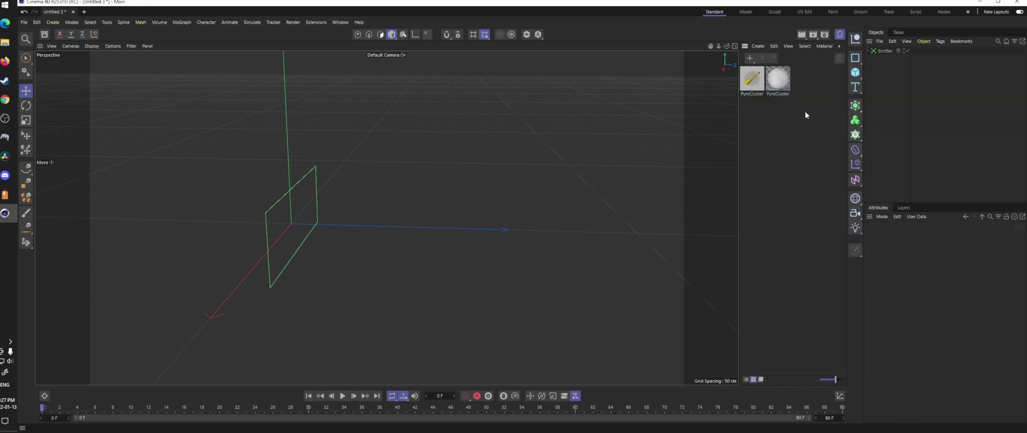
Edit the white PyroCluster material's noise, setting the noise type to Fire and enabling Use Color.
click(782, 85)
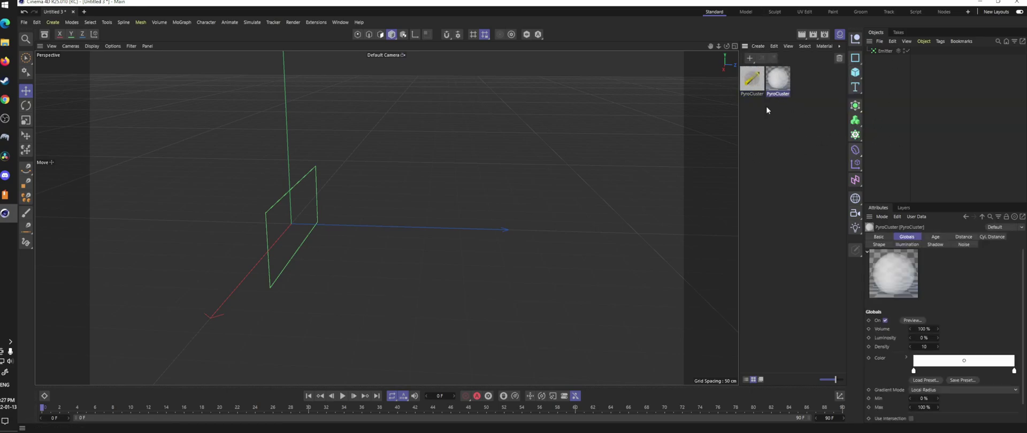
double_click(778, 87)
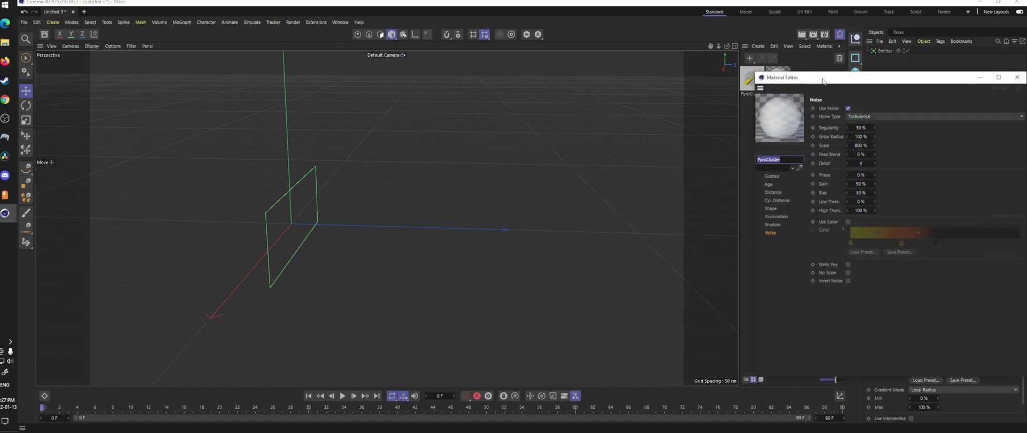
drag(831, 70, 672, 55)
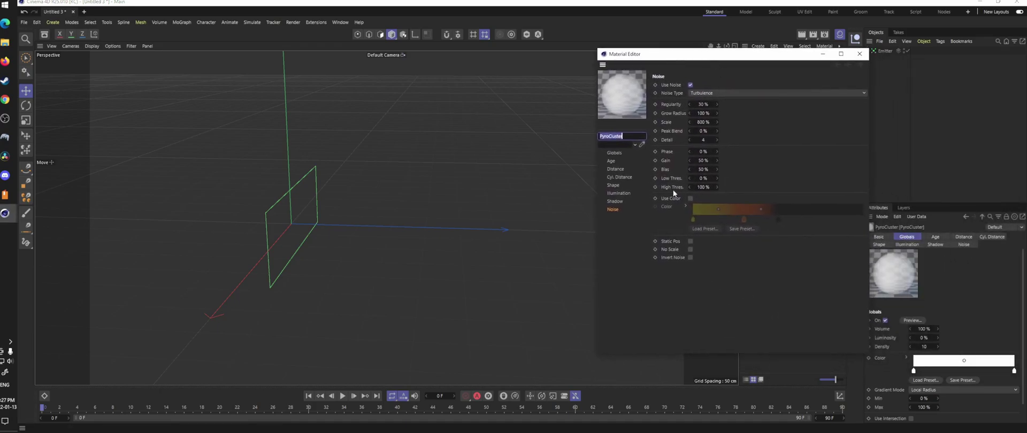
click(615, 154)
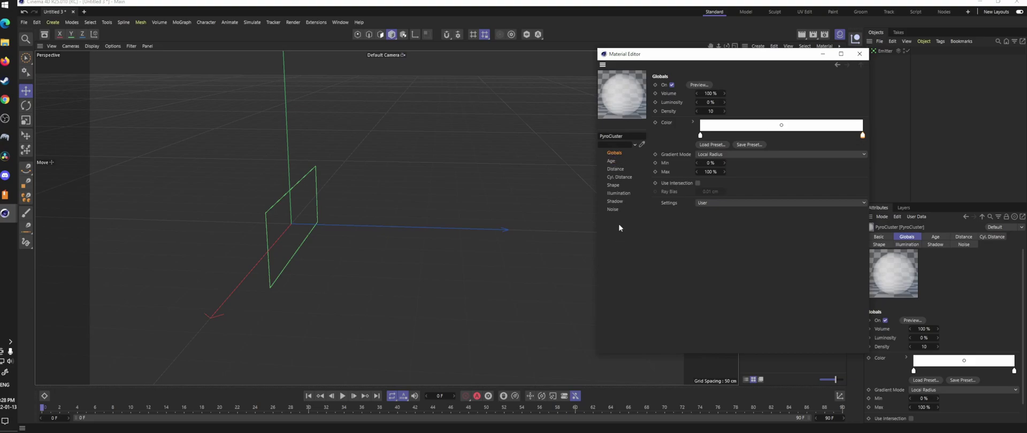
click(615, 210)
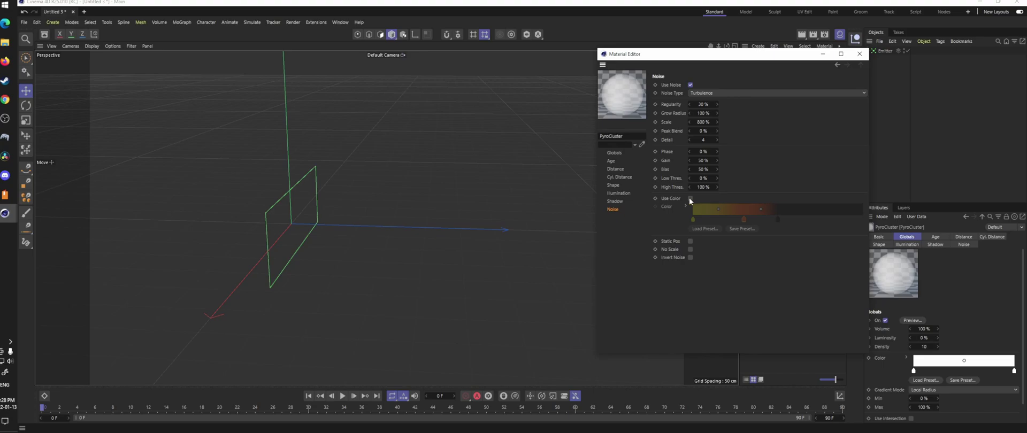
click(731, 94)
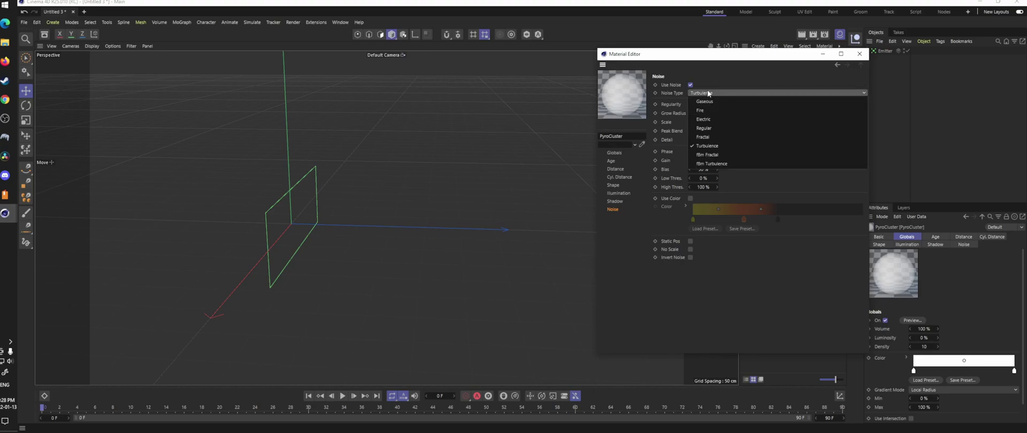
click(711, 110)
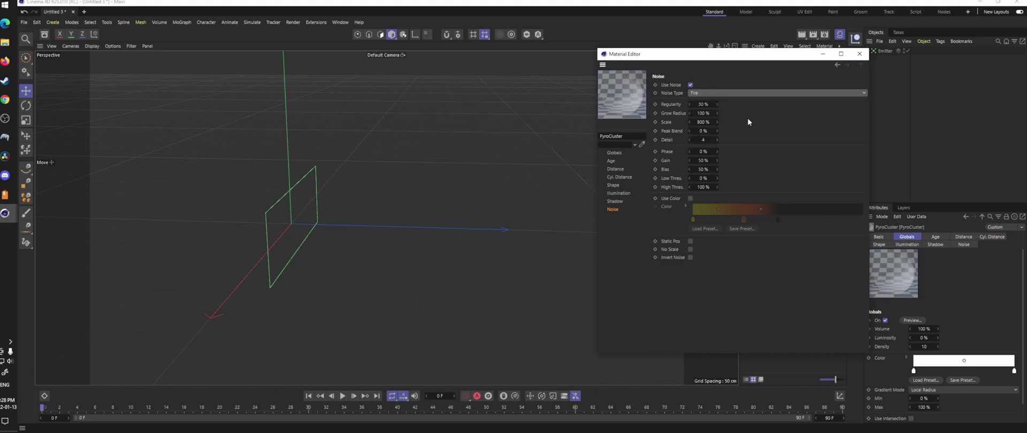
click(691, 198)
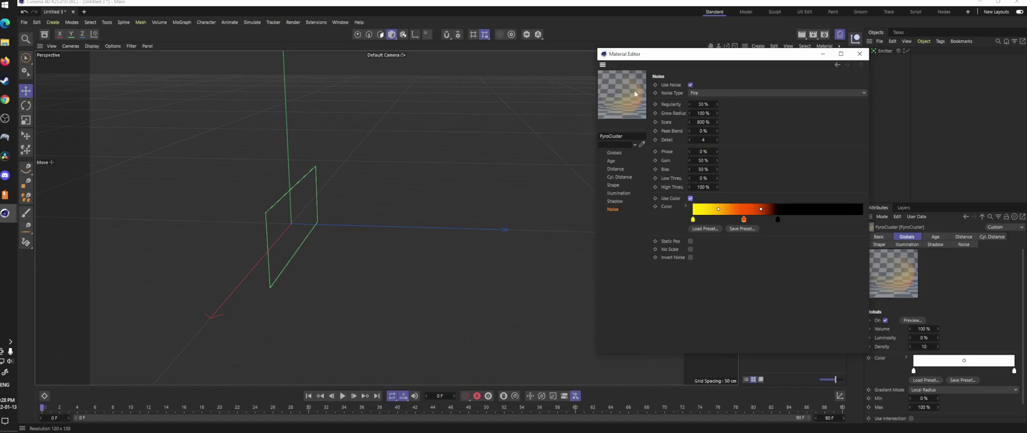
Open the PyroCluster preview from the material's global settings and place its window over the viewport.
click(614, 154)
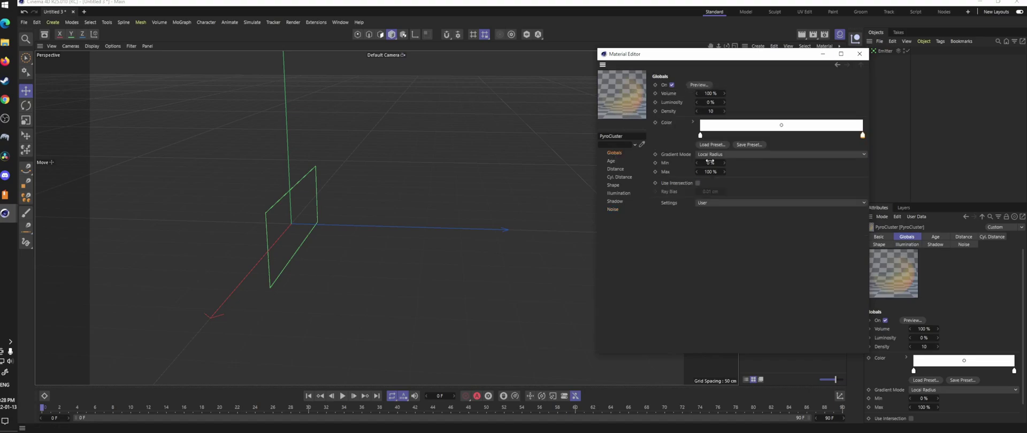
click(699, 86)
drag(795, 80, 380, 44)
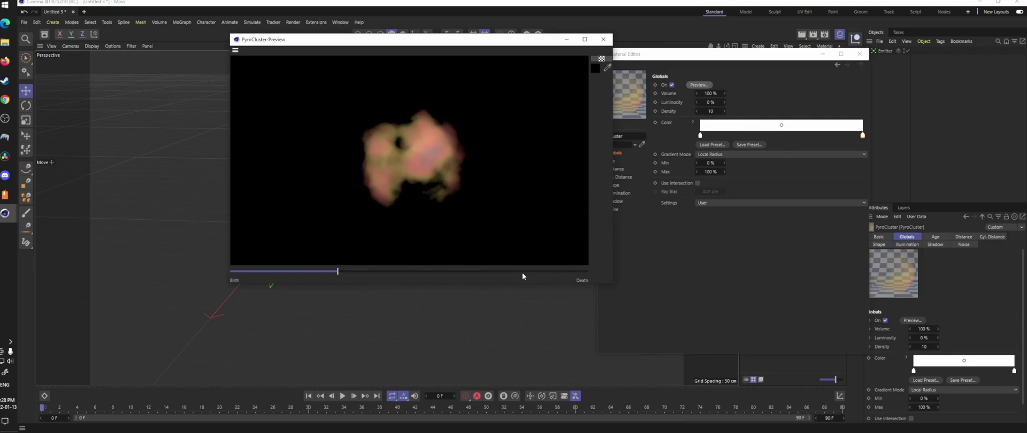
Examine the fire preview from birth to death, return near birth, and place the preview window clear of the material settings.
drag(337, 272, 231, 272)
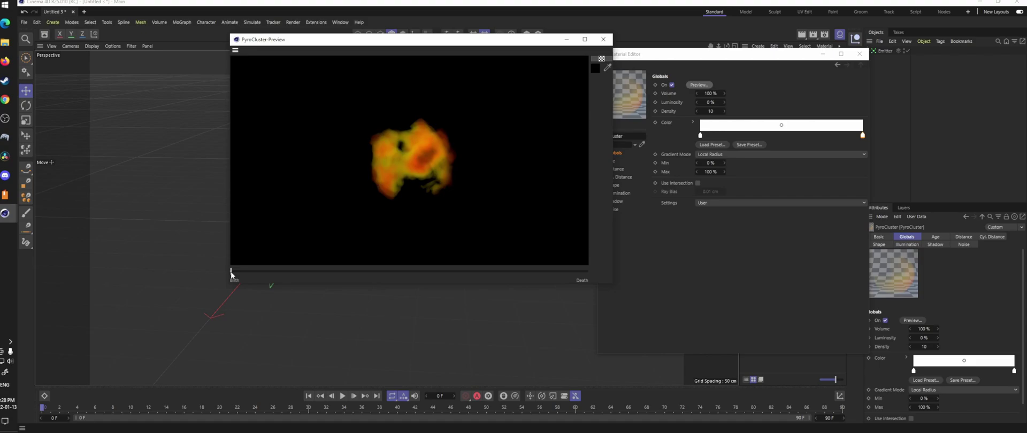
drag(231, 273, 605, 269)
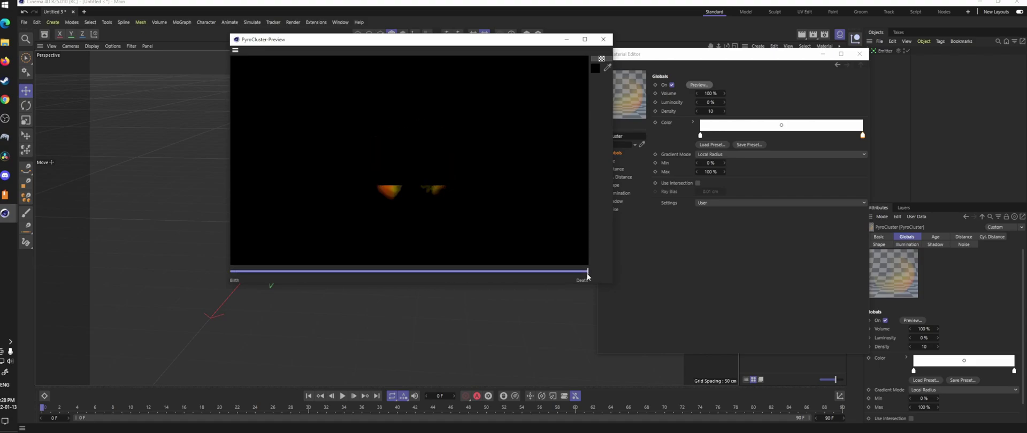
drag(587, 271, 523, 271)
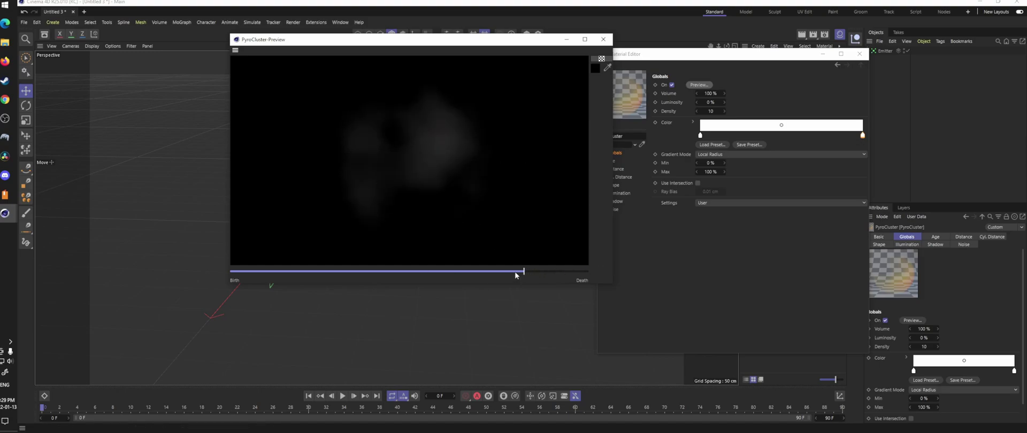
drag(465, 273, 236, 274)
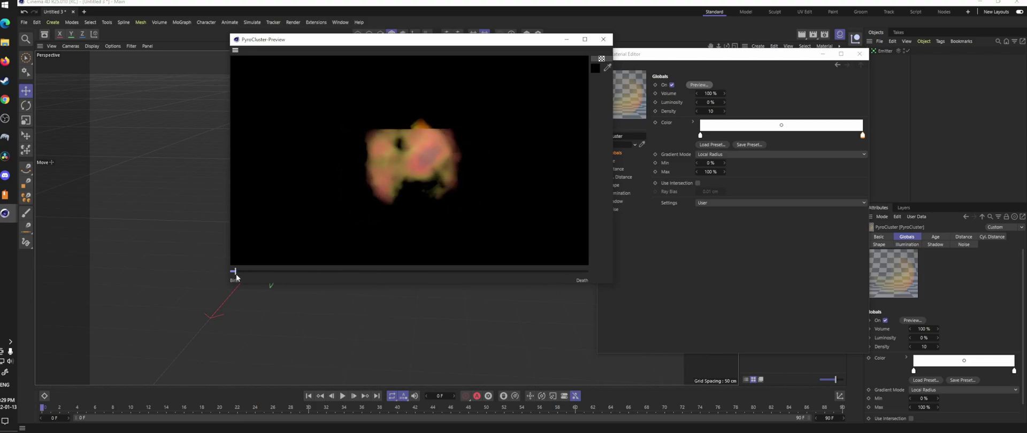
click(744, 246)
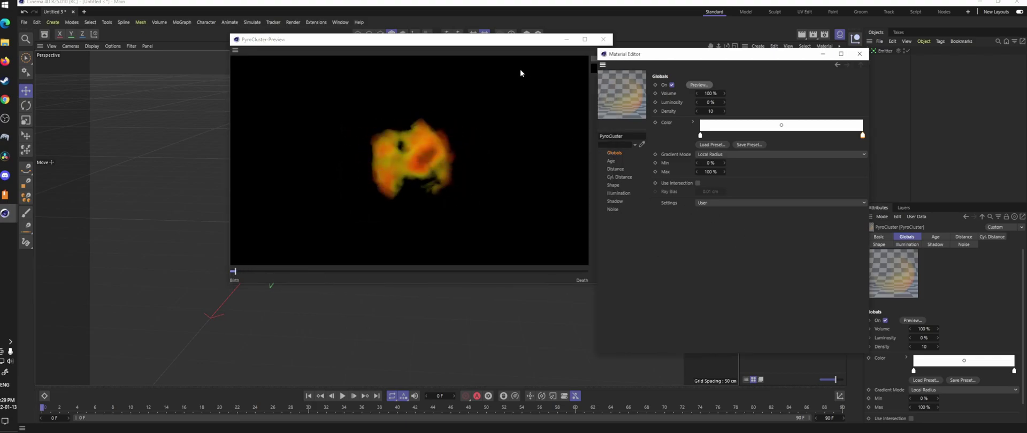
drag(514, 39, 461, 39)
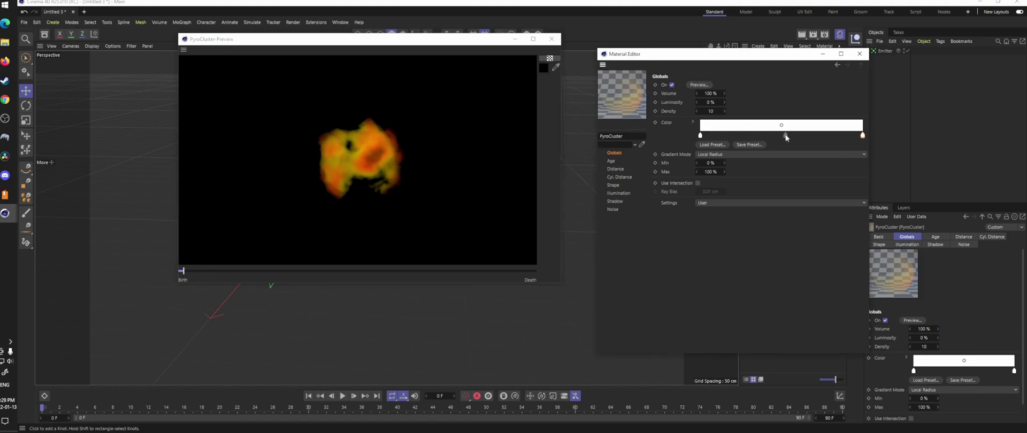
Set the PyroCluster material's global luminosity to 34% and its density to about 15.6.
click(823, 136)
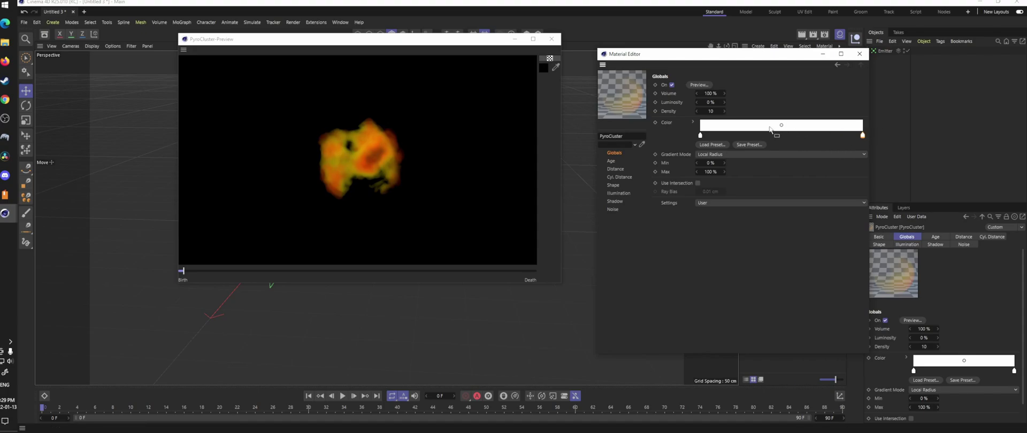
click(614, 210)
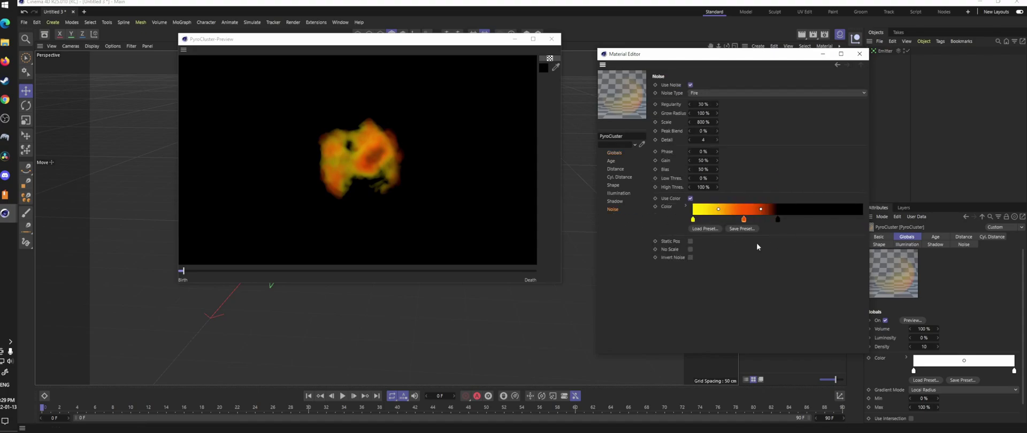
click(614, 153)
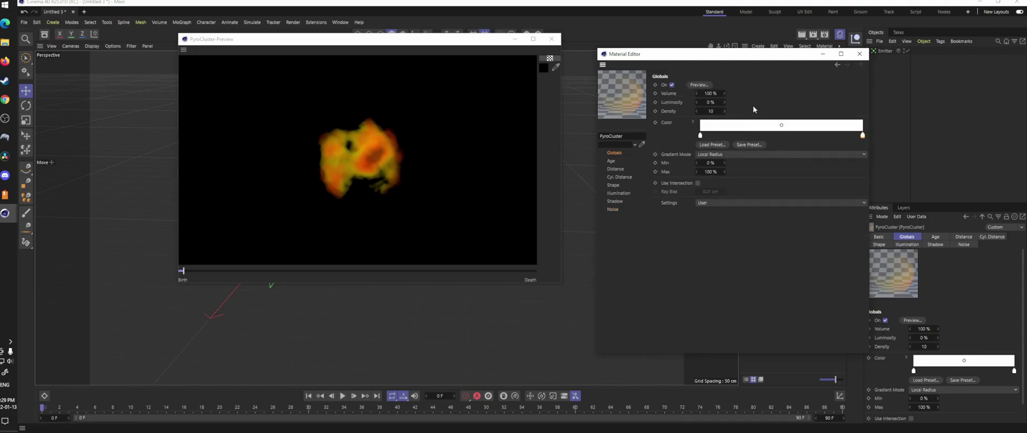
drag(722, 101, 771, 101)
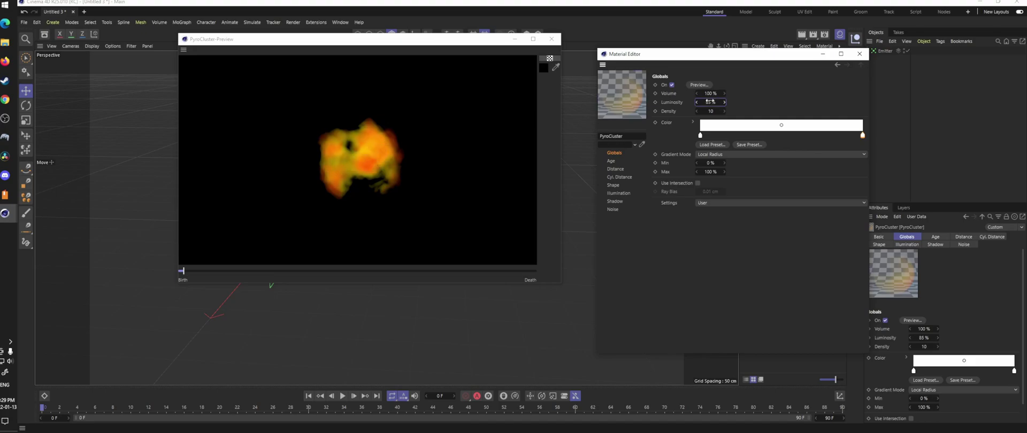
mouse_move(701, 104)
mouse_down()
mouse_move(690, 103)
mouse_move(716, 112)
mouse_up()
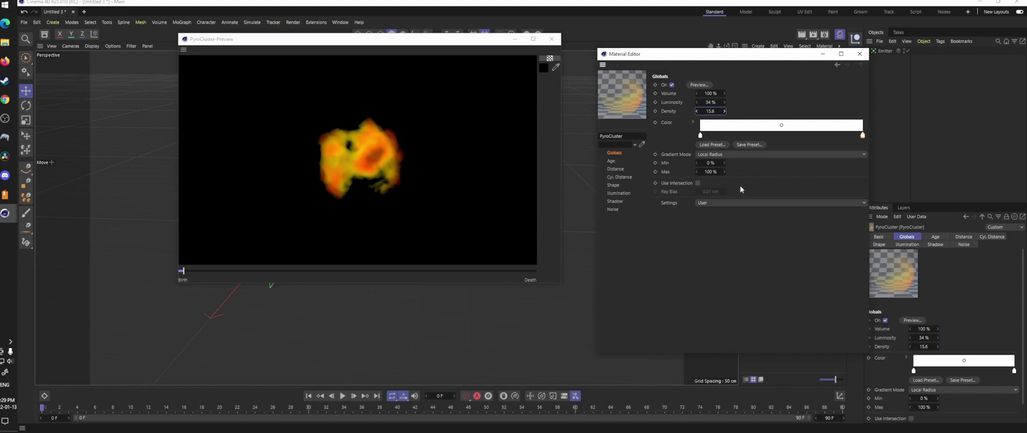
click(769, 136)
Show the material's Age settings, inspect the Radius gradient's start knot, and preview the effect past mid-life.
click(613, 162)
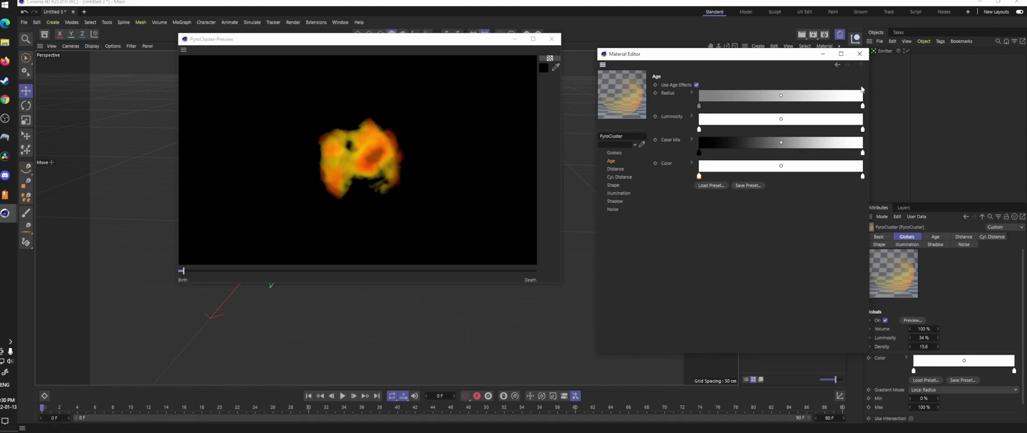
click(700, 106)
right_click(700, 110)
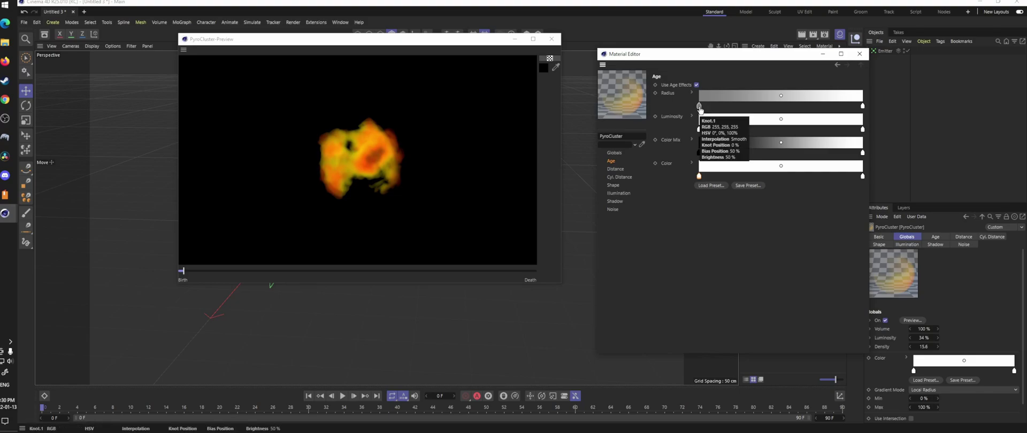
key(Escape)
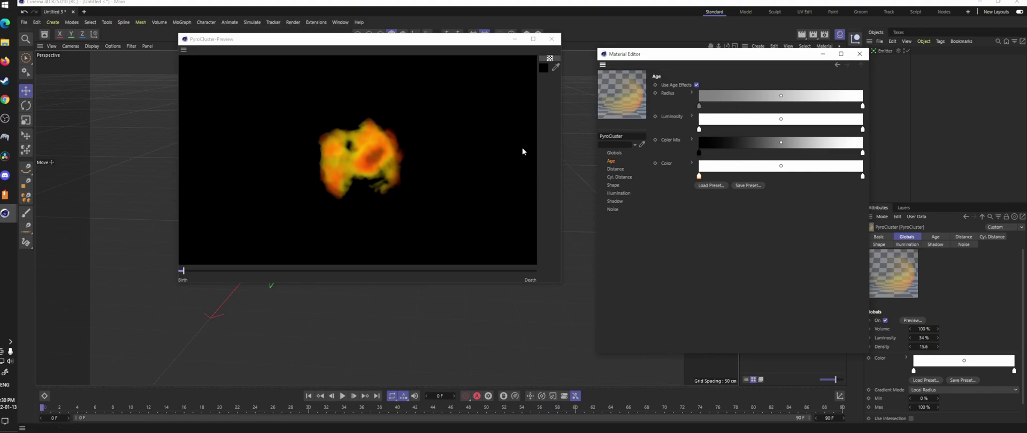
click(187, 274)
drag(186, 274, 386, 271)
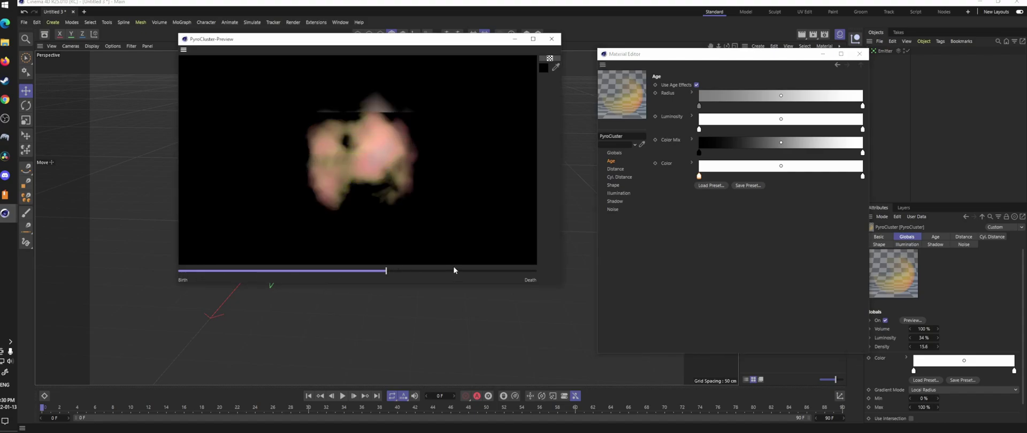
Expand the Age Radius gradient's knot settings, compare both end knots, and select the start knot.
click(699, 106)
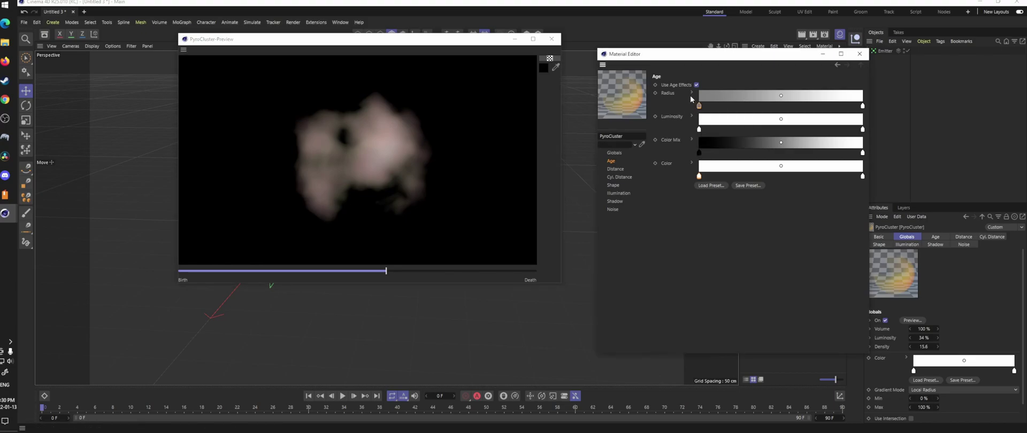
click(692, 93)
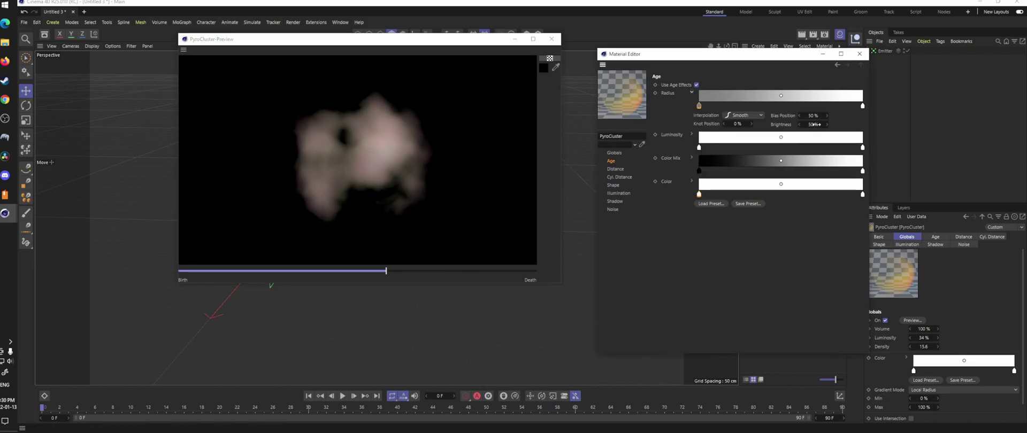
click(862, 106)
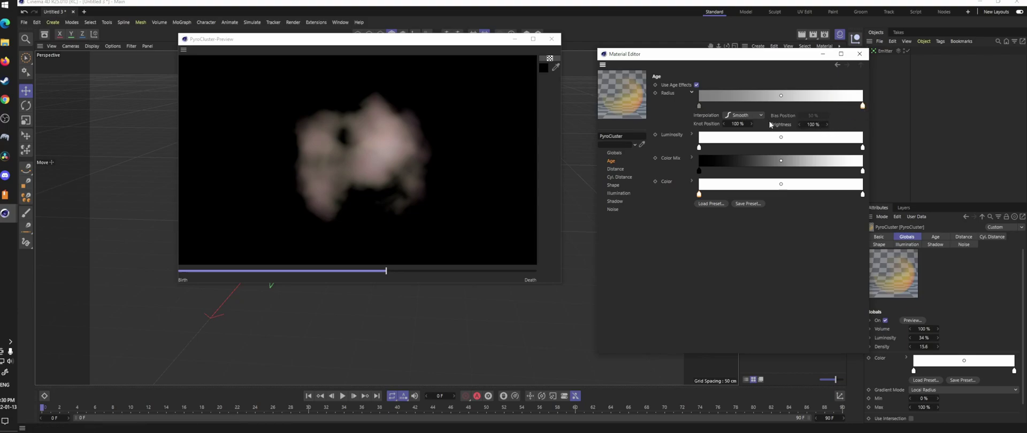
click(699, 106)
click(862, 105)
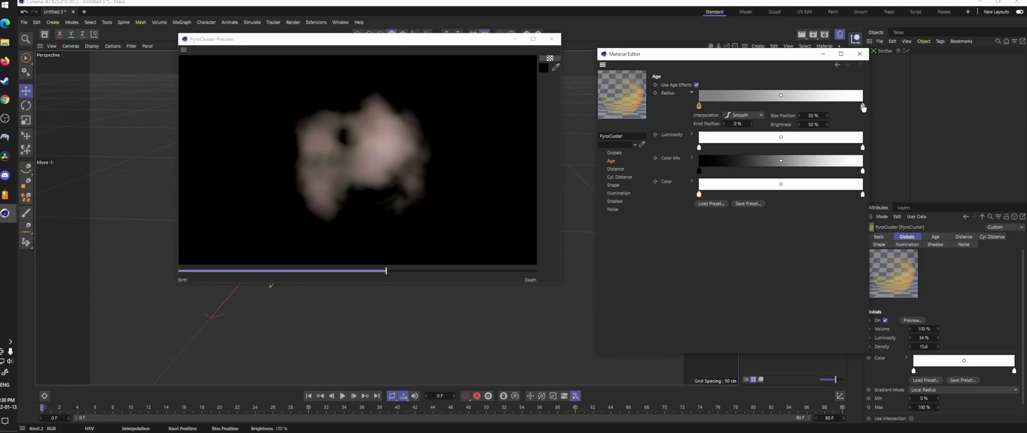
drag(716, 106, 698, 106)
Try a brightness of 20% on the Radius gradient's start knot and check it in the preview.
click(812, 124)
text(20)
key(Return)
drag(217, 271, 424, 274)
Set the Radius start knot's brightness to 60% and examine the effect across its lifetime in the preview.
click(805, 125)
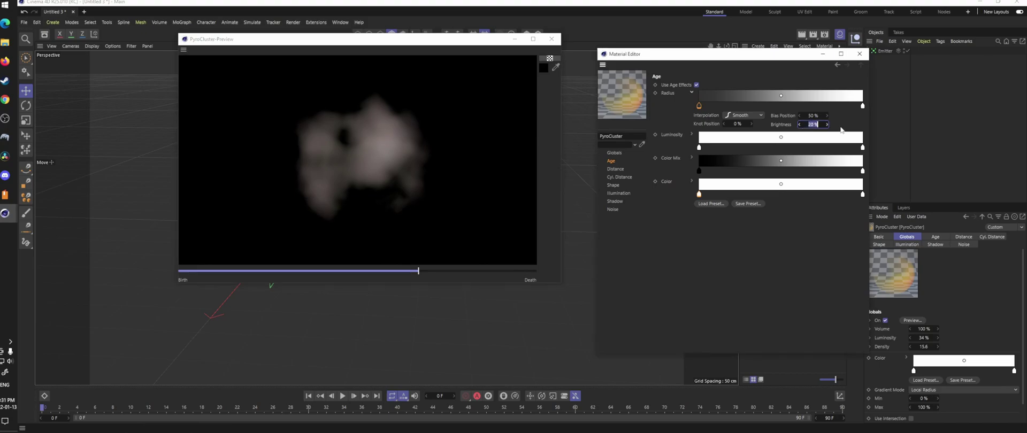
key(BackSpace)
text(60)
key(Return)
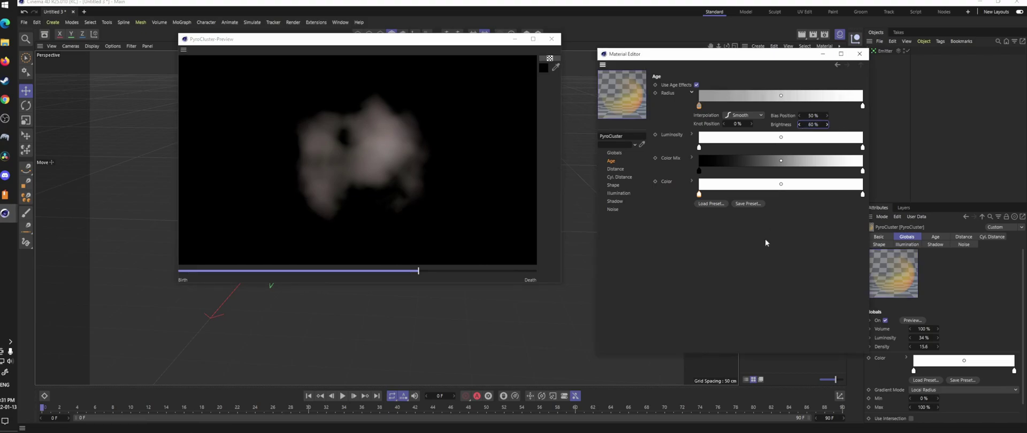
drag(291, 271, 482, 272)
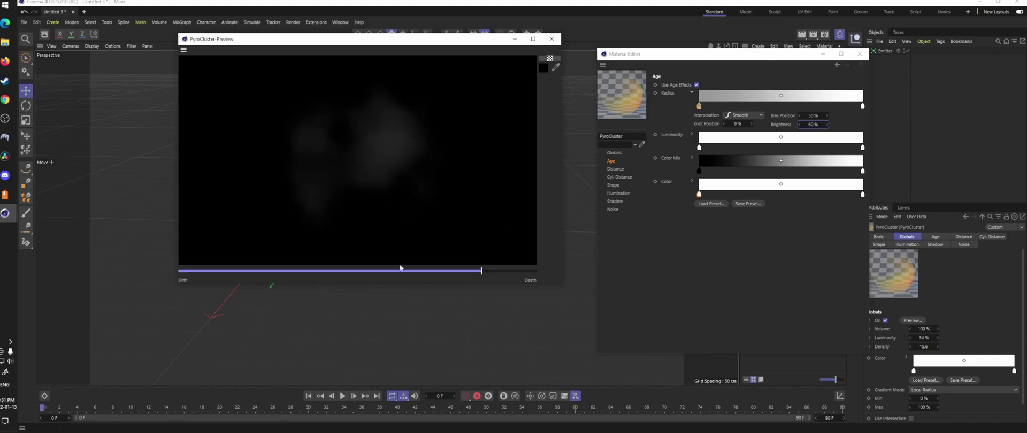
drag(317, 279, 235, 271)
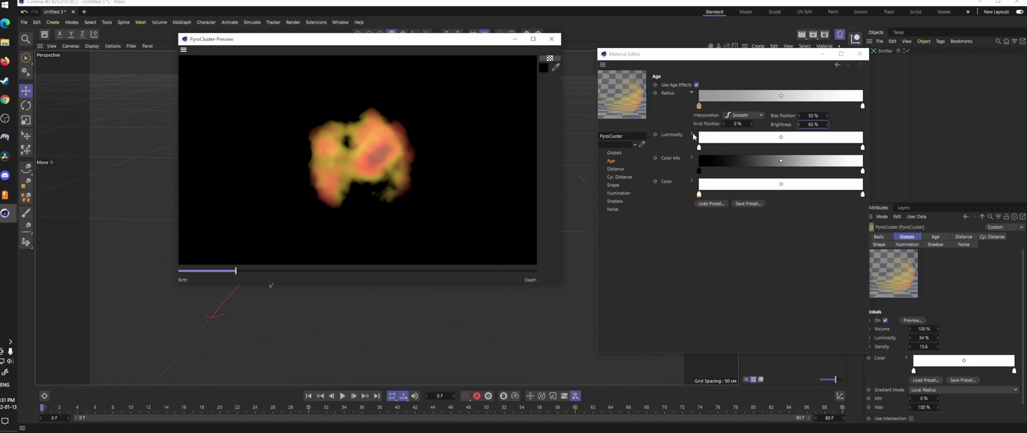
Expand the Age Luminosity gradient's knot settings and set the start knot's brightness to 250%, with the preview near birth.
click(692, 135)
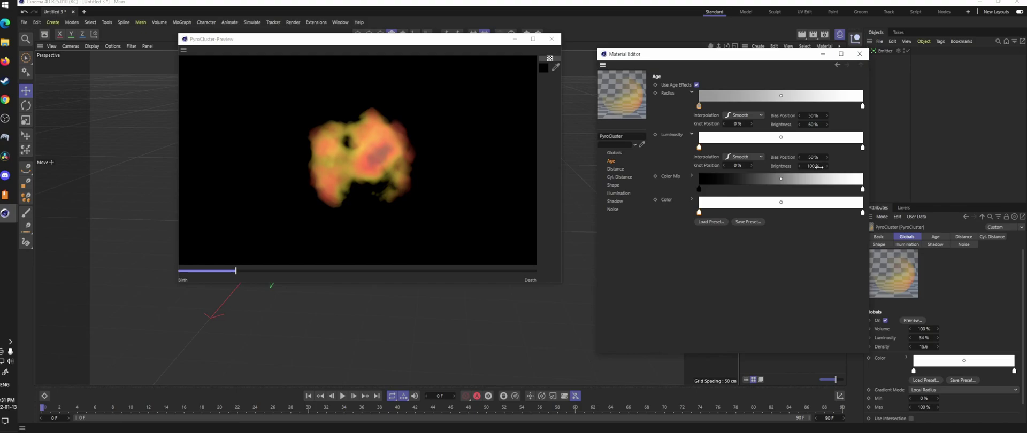
drag(236, 272, 183, 272)
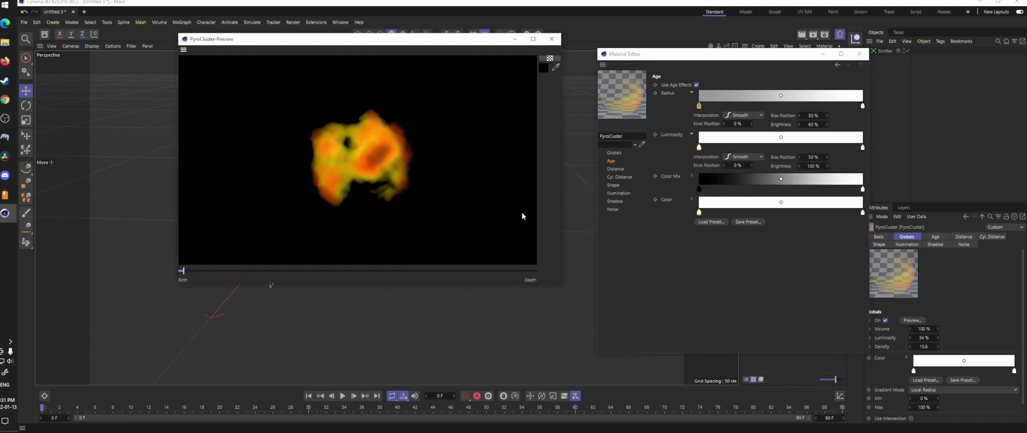
double_click(812, 166)
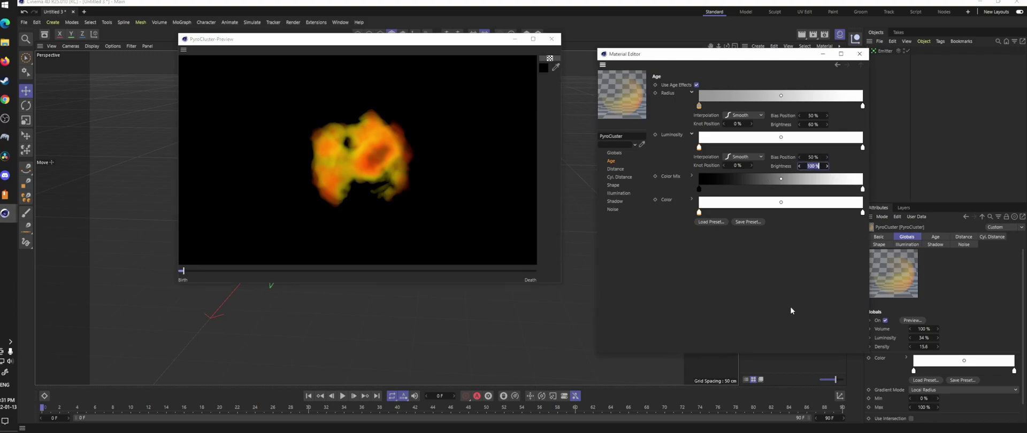
text(250)
key(Return)
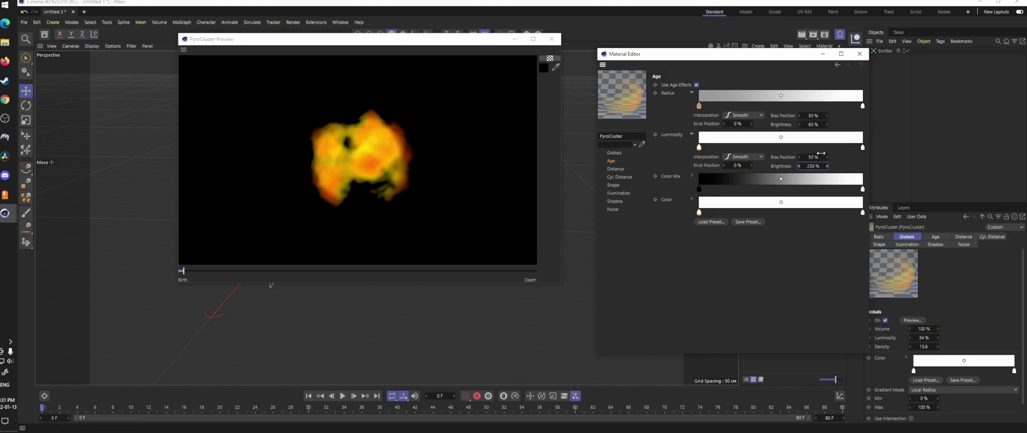
Move the Luminosity gradient's end knot to about 89% and set its brightness to 50%.
click(863, 149)
drag(863, 149, 846, 148)
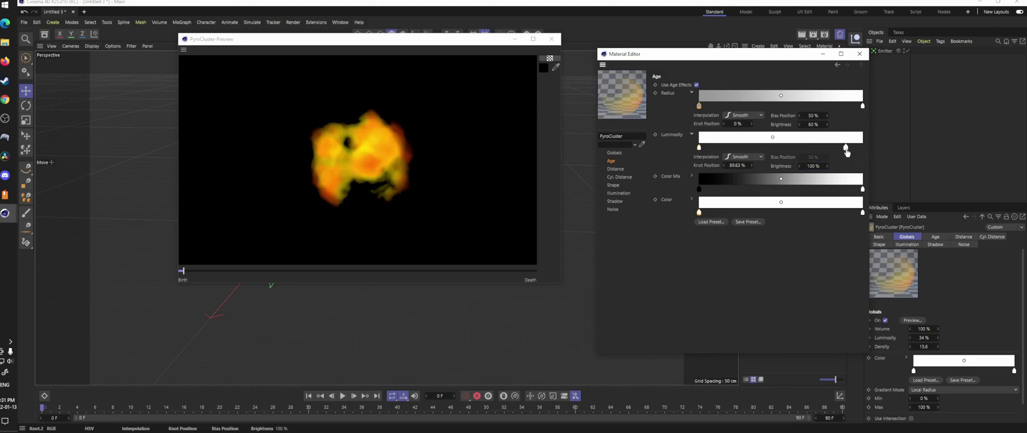
click(813, 166)
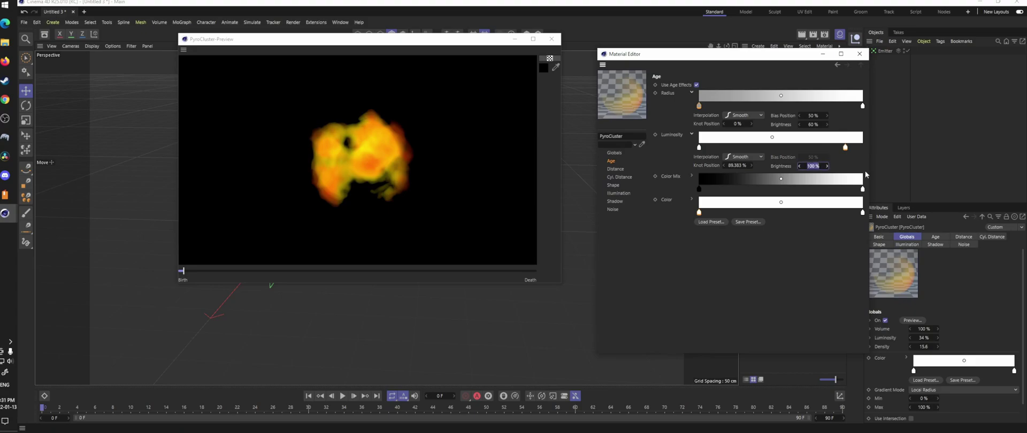
text(50)
key(Return)
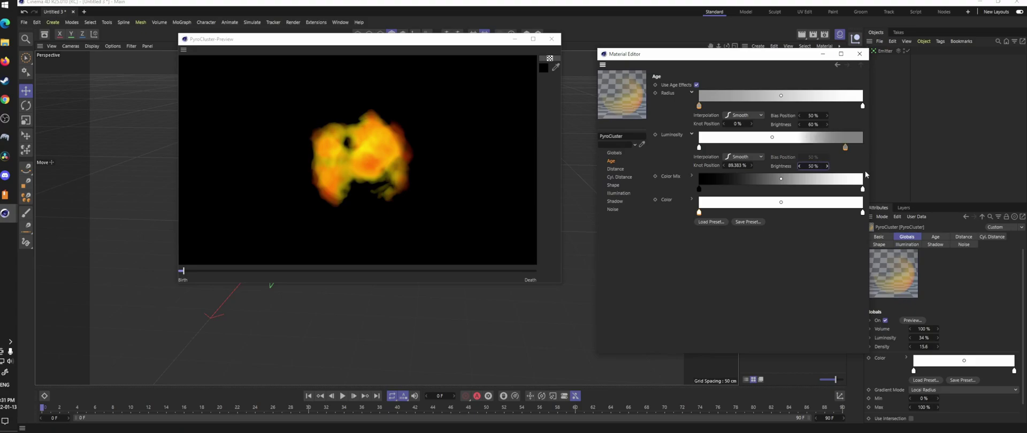
Examine how the adjusted age luminosity affects the fire at several points between birth and death in the preview.
drag(182, 271, 365, 270)
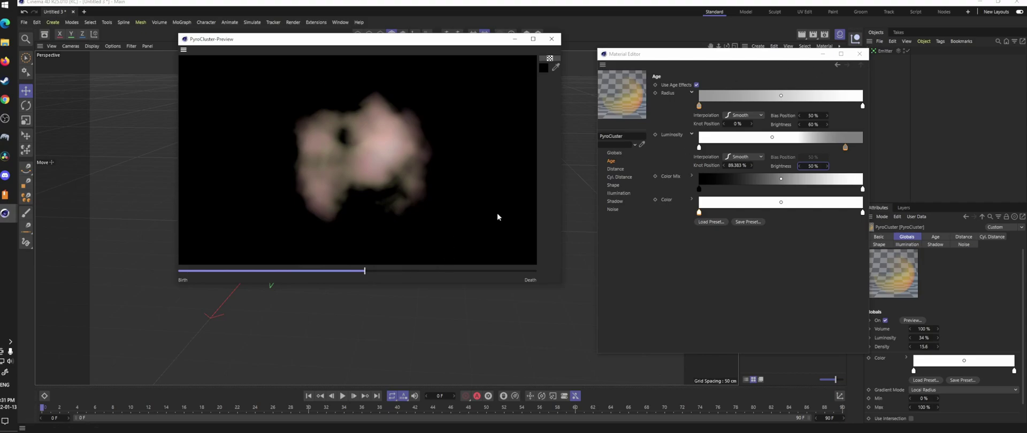
click(424, 270)
click(485, 270)
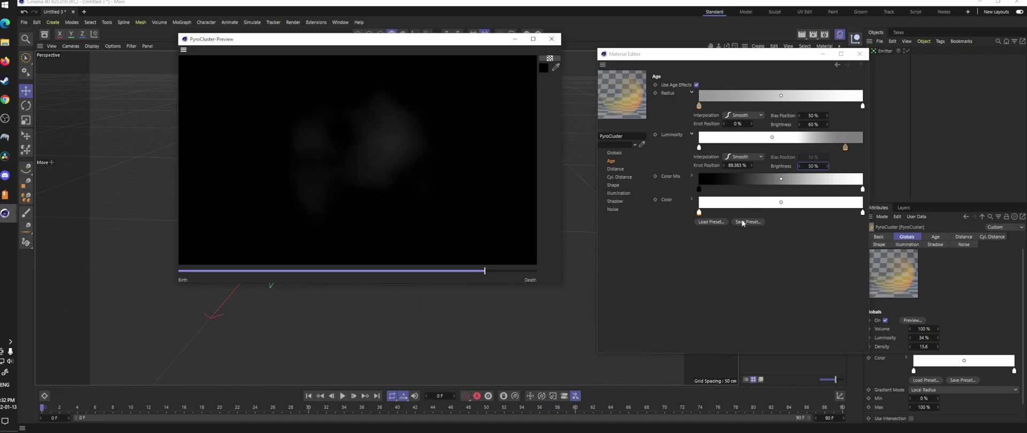
drag(387, 269, 294, 271)
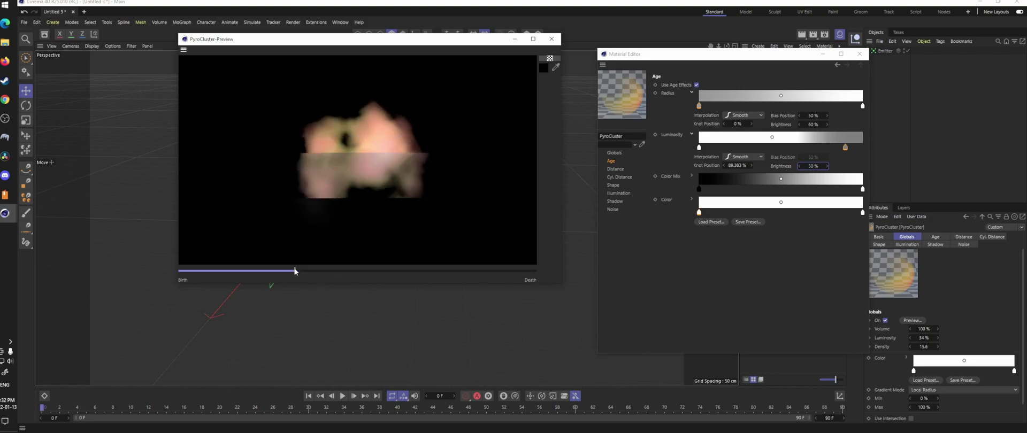
Open the PyroCluster material's Shape settings, close the effect preview window and clear the editor away from the viewport.
click(615, 170)
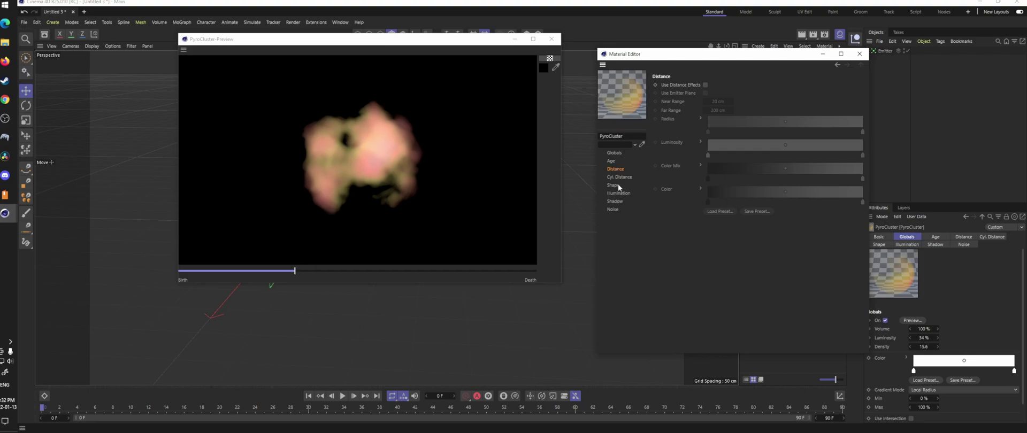
click(614, 185)
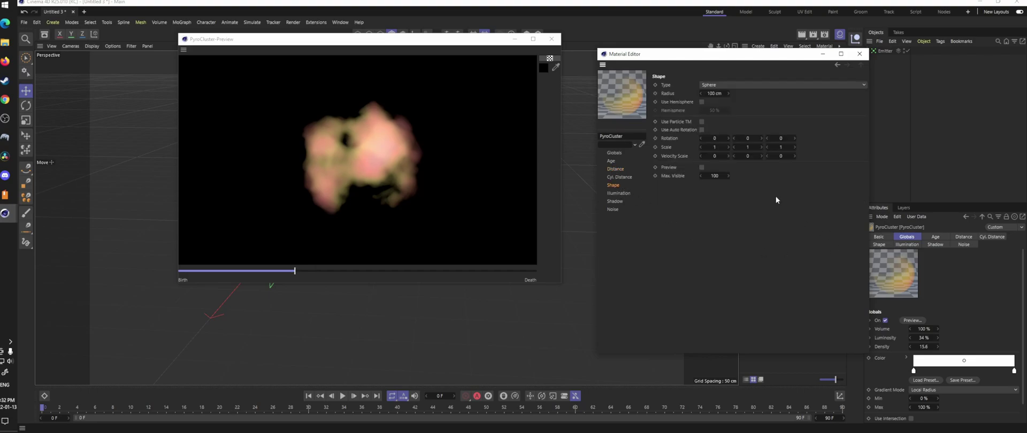
drag(486, 40, 691, 70)
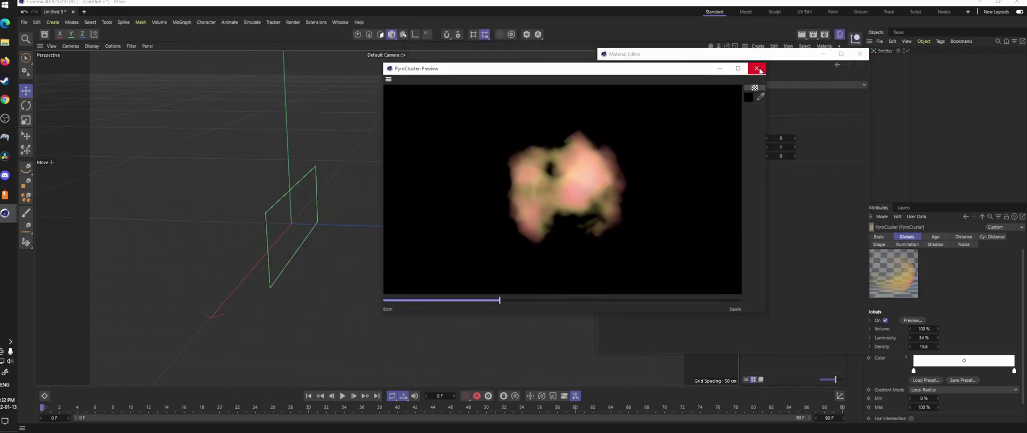
click(757, 69)
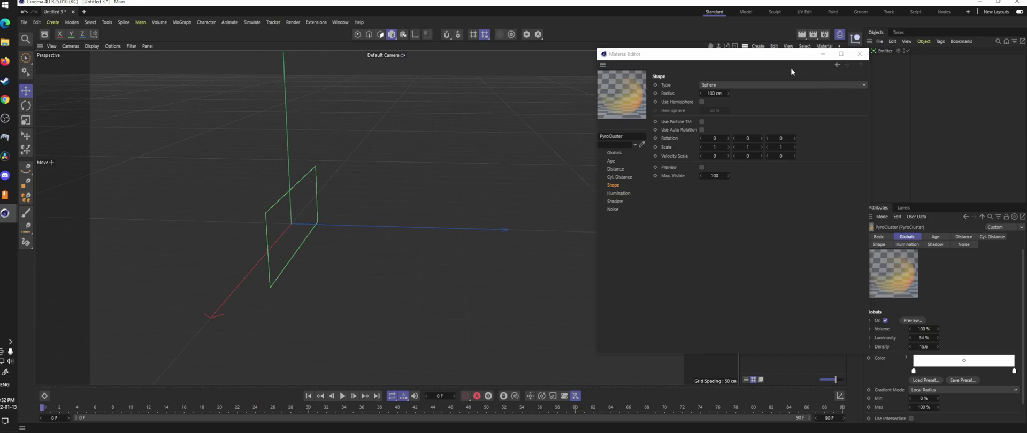
drag(762, 59, 881, 23)
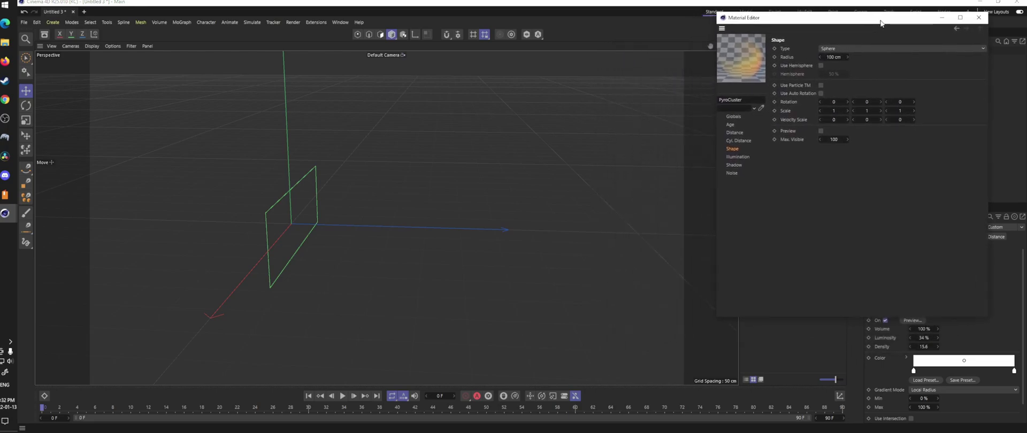
Go to frame 27, enable the shape Preview and apply the PyroCluster material to the emitter.
drag(43, 409, 282, 410)
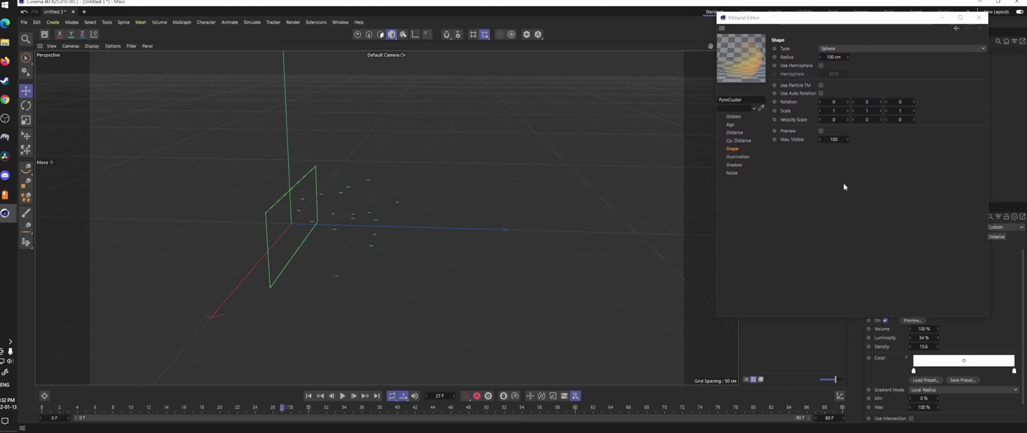
click(821, 132)
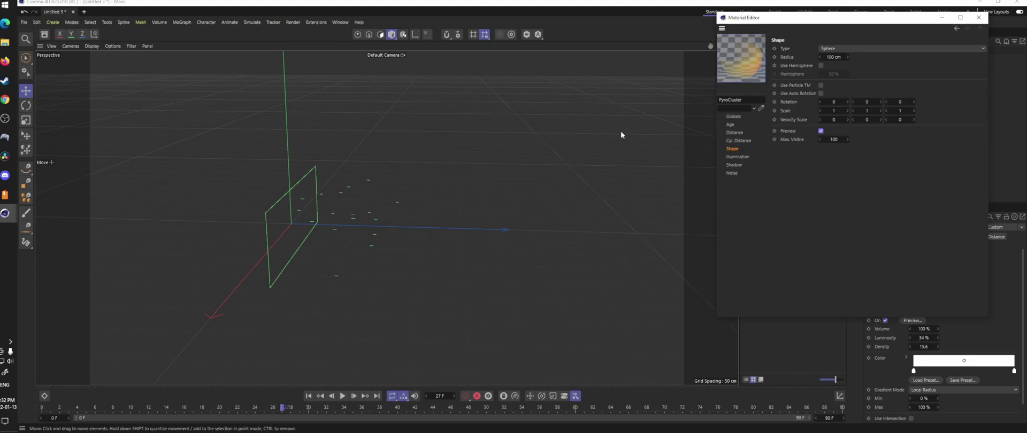
double_click(781, 83)
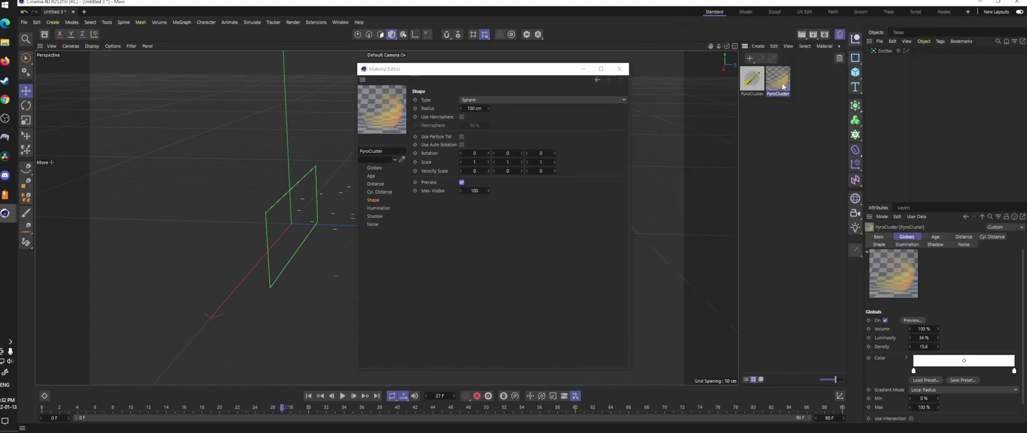
drag(896, 53, 887, 50)
drag(539, 72, 906, 34)
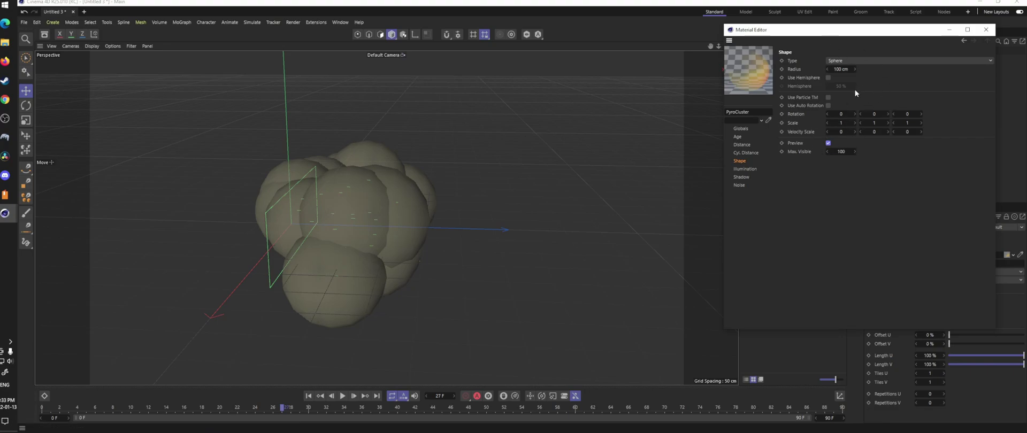
Try the Cylinder shape type on the particles and switch the material's type to Box.
click(878, 65)
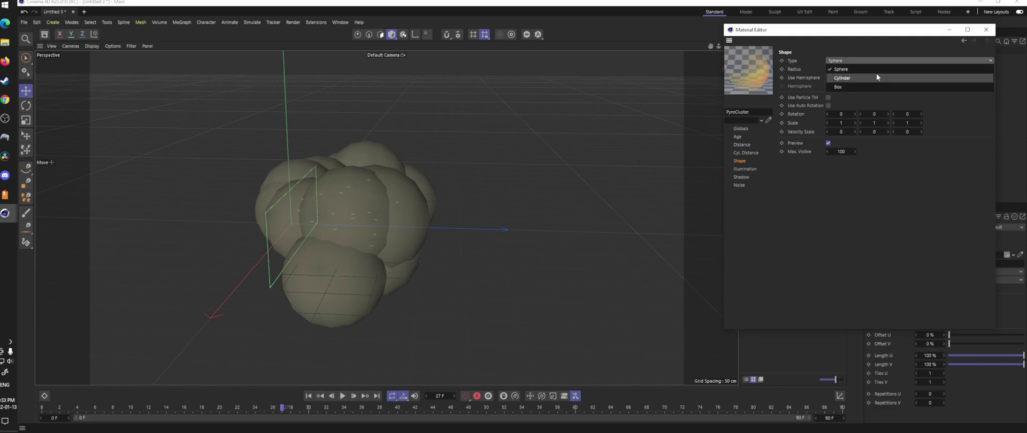
click(878, 75)
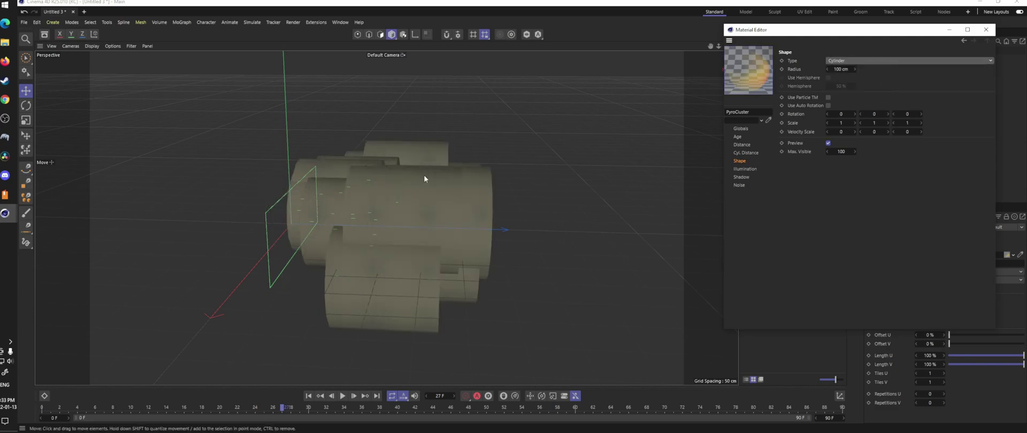
click(858, 60)
click(856, 84)
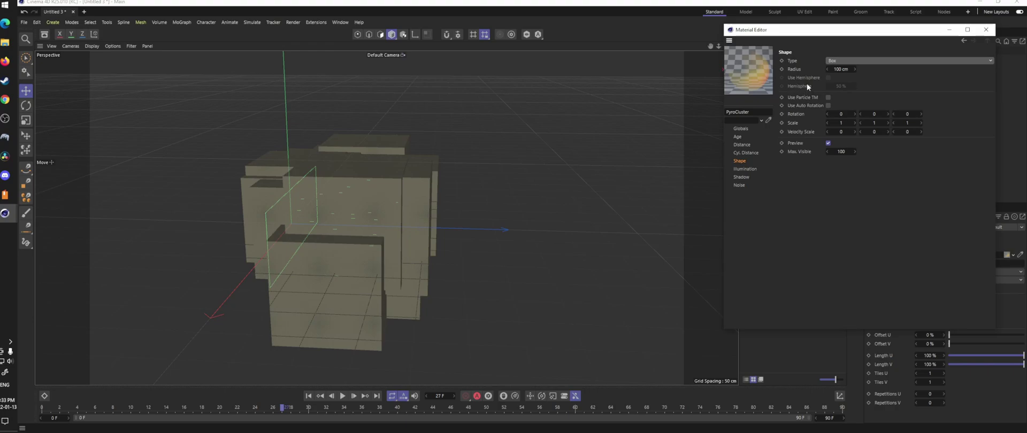
Dock the Material Editor into the layout and narrow it to give the viewport more room.
drag(838, 33, 767, 44)
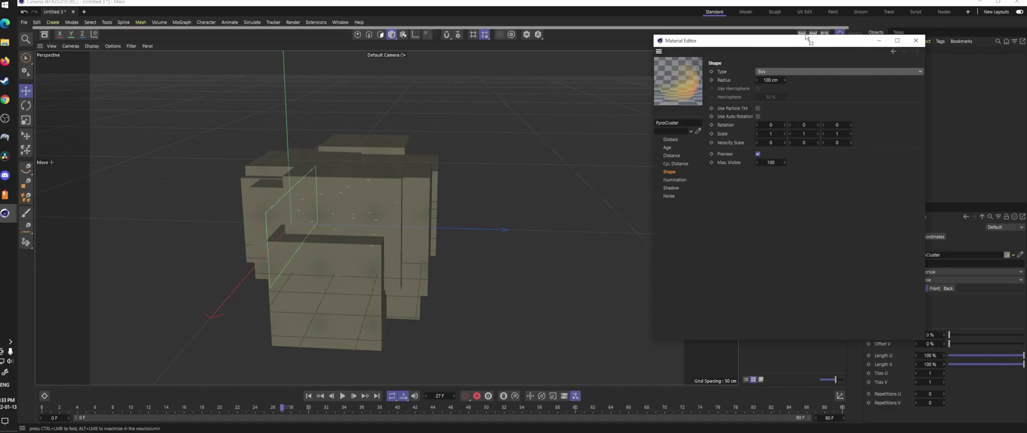
drag(861, 38, 867, 112)
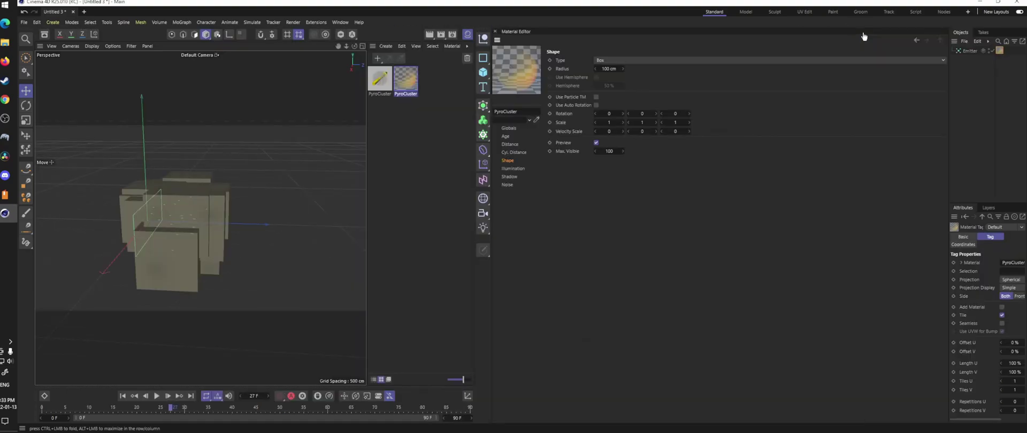
drag(475, 176, 713, 177)
Render the current frame in the Picture Viewer as a test, and minimize the viewer.
click(640, 194)
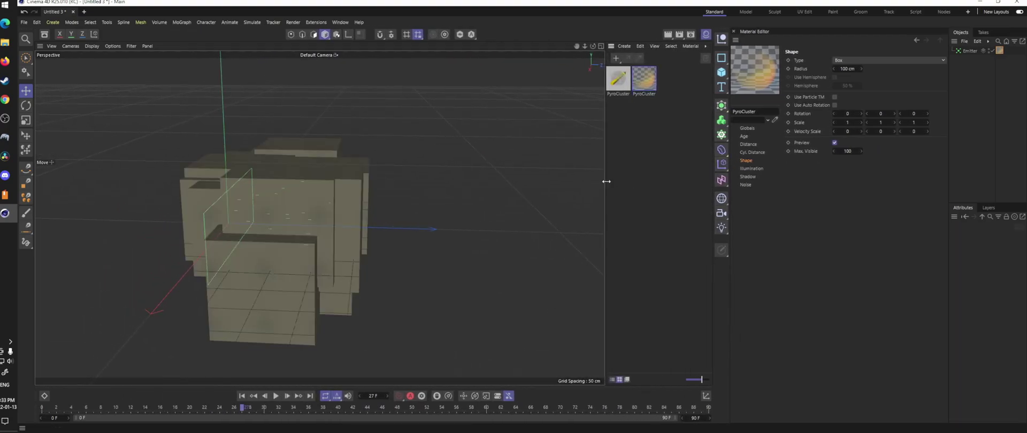
key(shift+r)
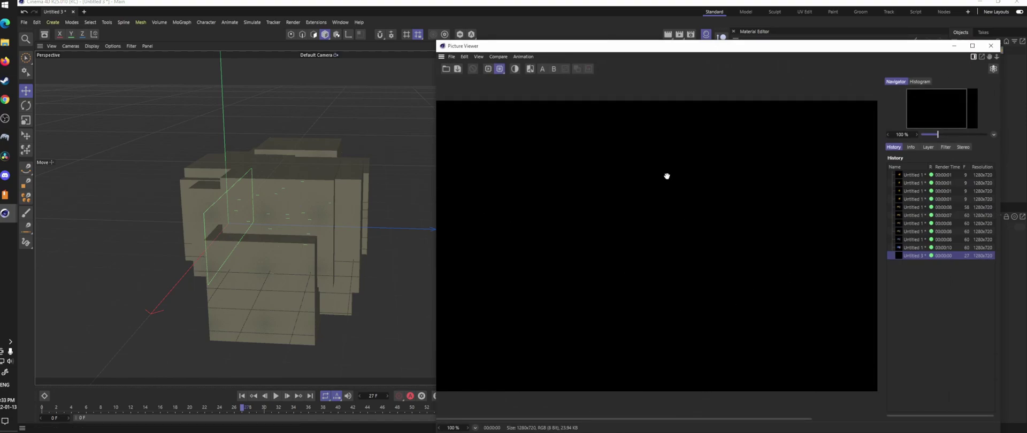
click(953, 46)
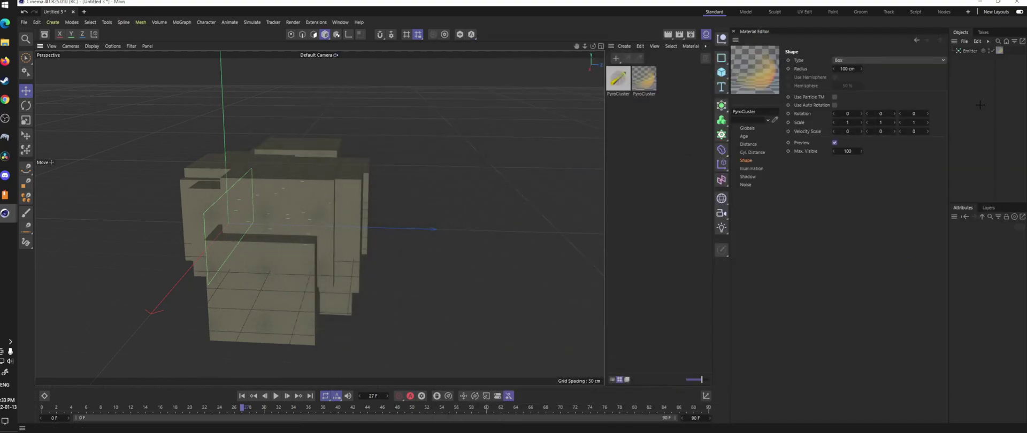
Add an Environment object and apply the PyroCluster VolumeTracer material to it.
drag(949, 76, 851, 71)
click(619, 79)
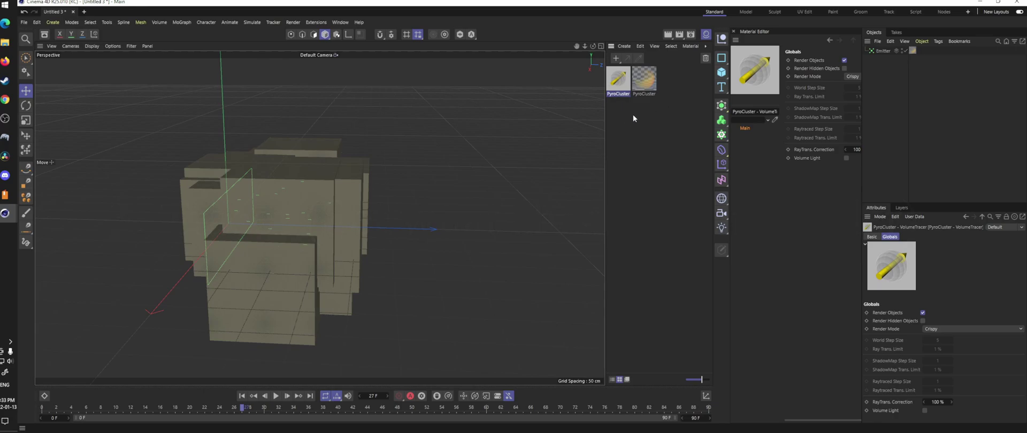
click(721, 199)
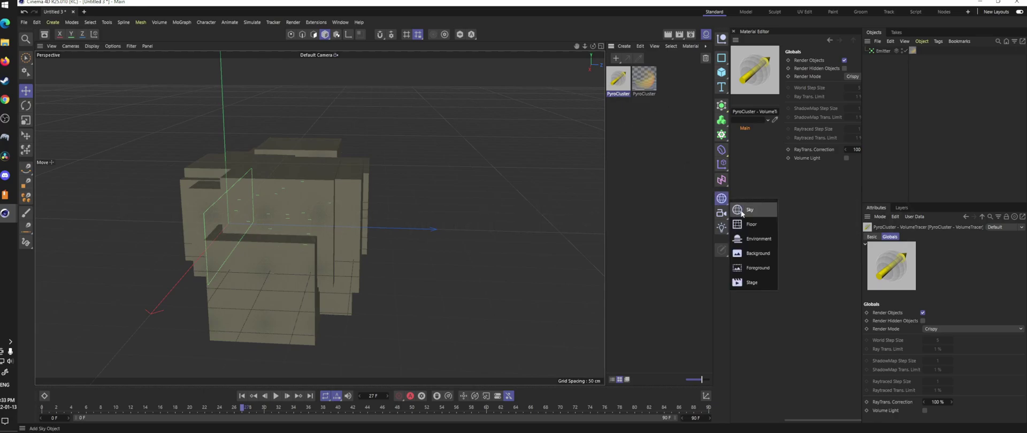
click(758, 238)
drag(618, 81, 888, 50)
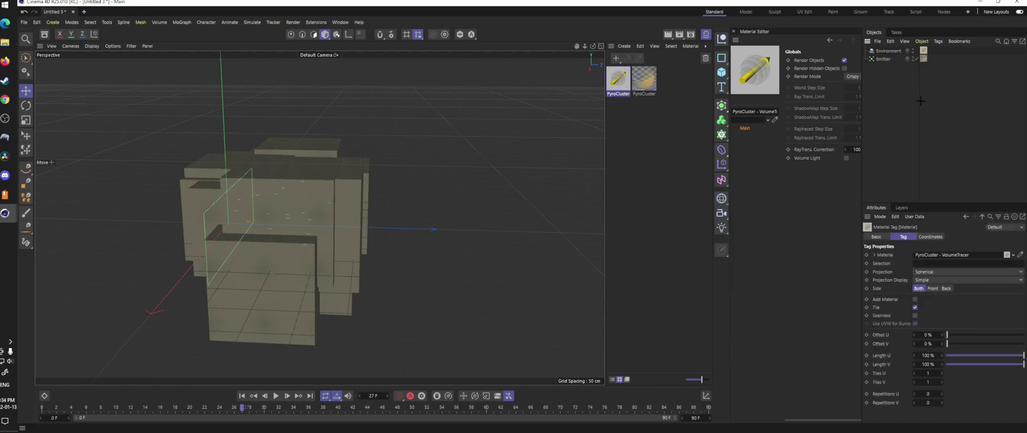
Render the frame with the VolumeTracer on the Environment, and clear the Picture Viewer away from the scene.
key(shift+r)
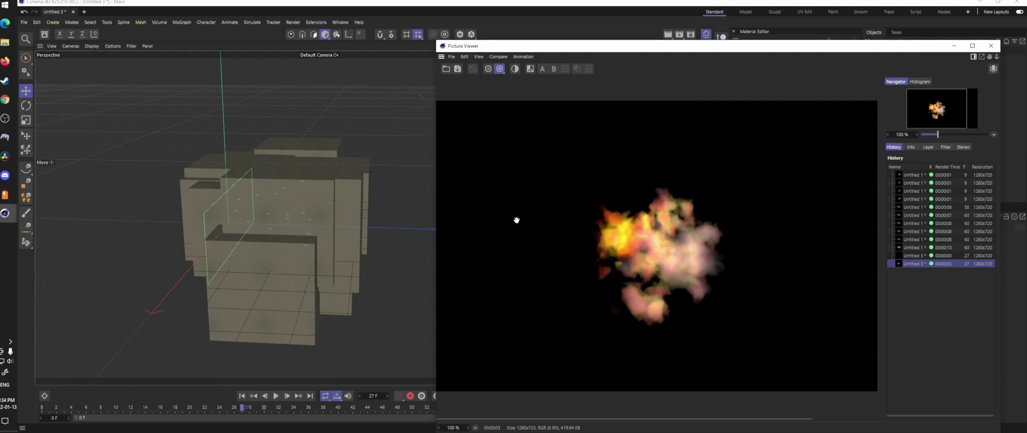
drag(757, 51, 597, 23)
drag(283, 17, 334, 41)
drag(590, 50, 586, 322)
Replace the Environment with a cube carrying the VolumeTracer material, and shift the cube slightly along the Z axis.
click(724, 78)
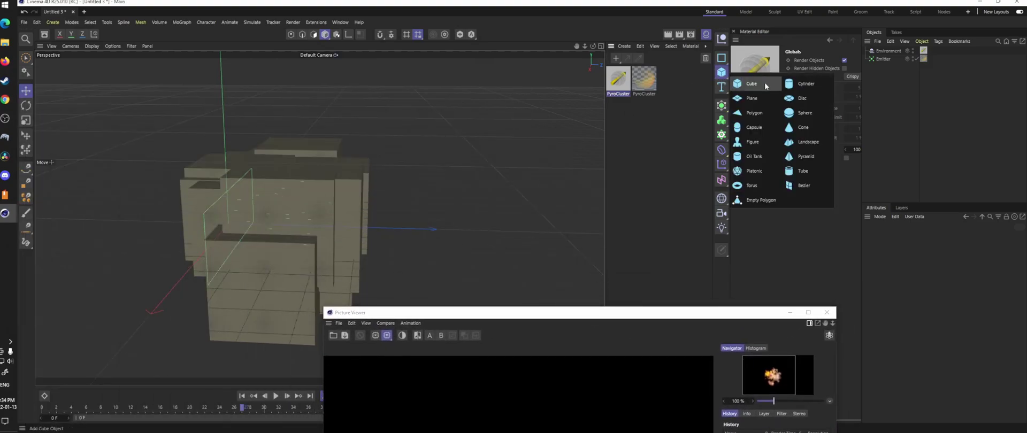
click(744, 80)
drag(927, 54, 880, 52)
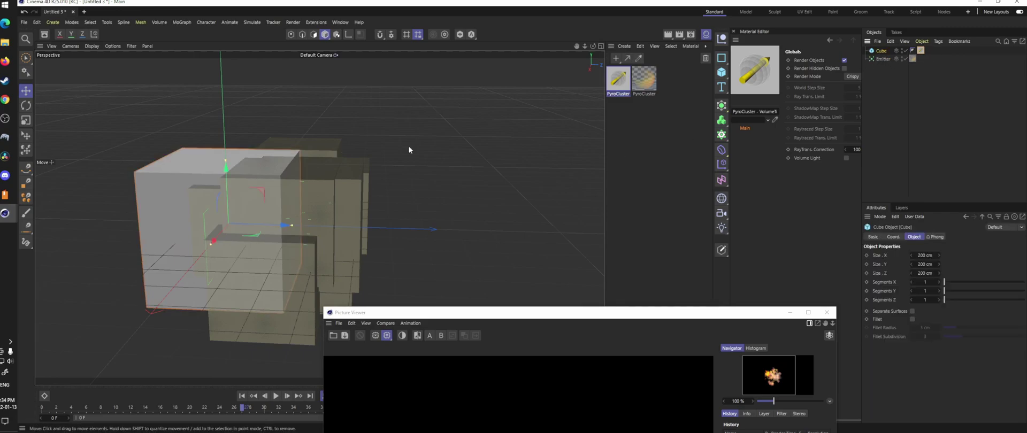
mouse_move(280, 225)
mouse_down()
mouse_move(410, 229)
mouse_move(278, 226)
mouse_up()
Render the frame with the cube as tracer volume and compare it with the Environment render in the history.
key(shift+r)
drag(519, 311, 499, 1)
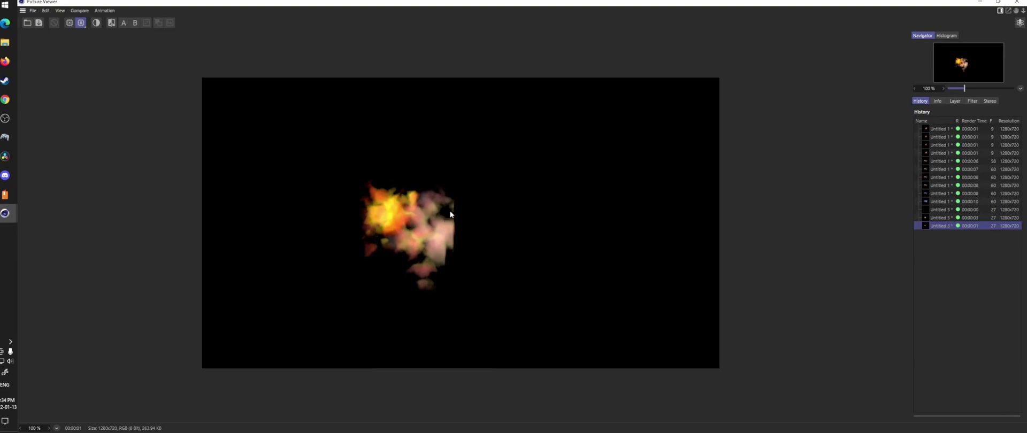
click(943, 218)
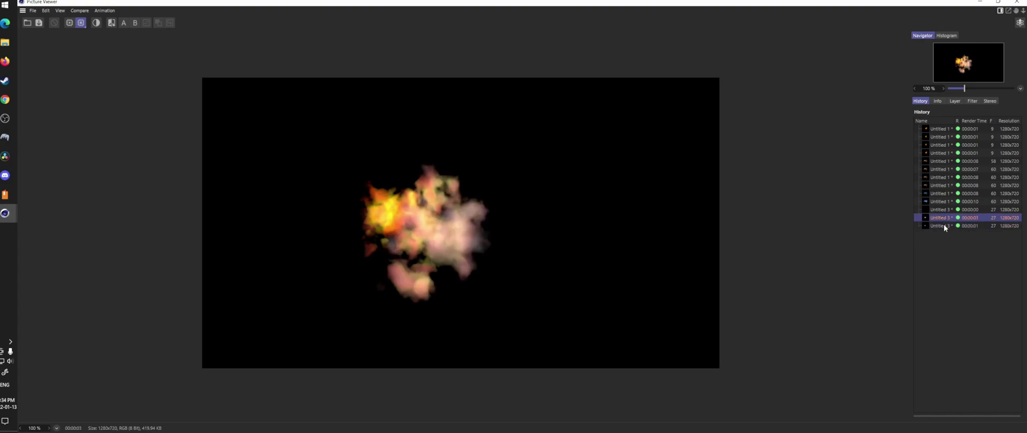
key(super+Down)
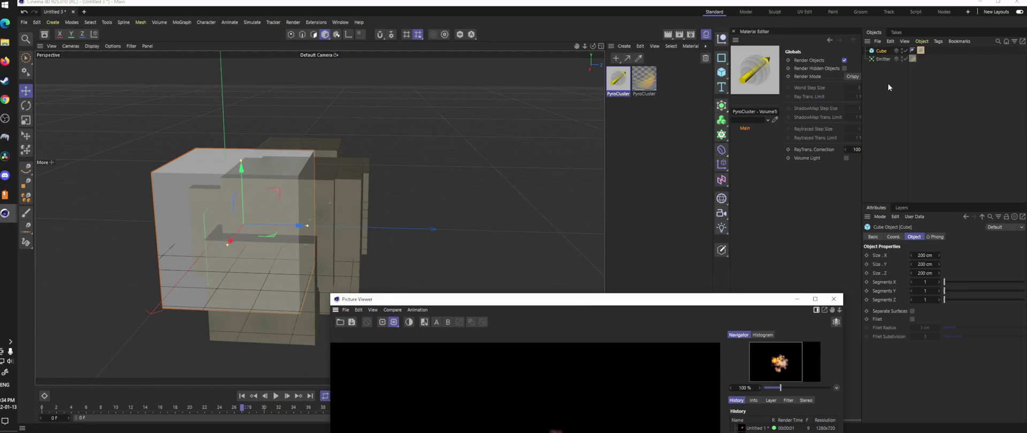
Undo the tracer swap to restore the Environment with its VolumeTracer material, and delete the cube.
key(ctrl+z)
key(ctrl+z)
key(ctrl+z)
key(ctrl+z)
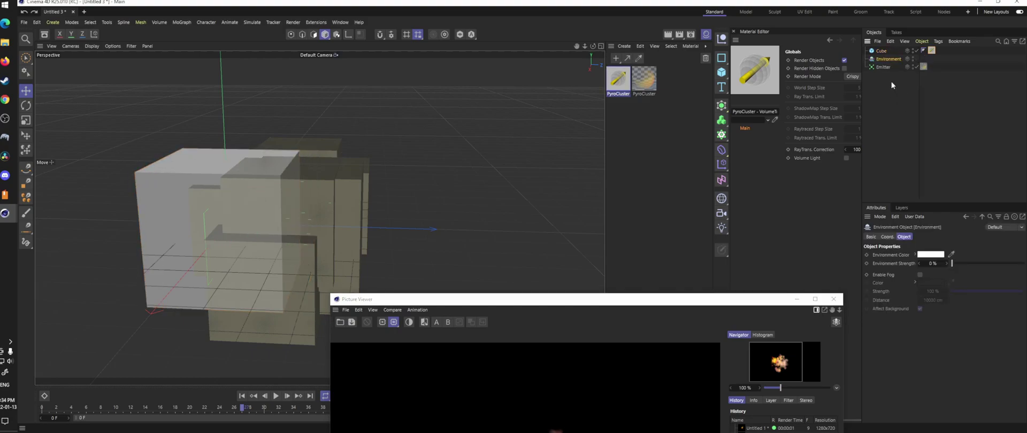
key(ctrl+z)
click(881, 50)
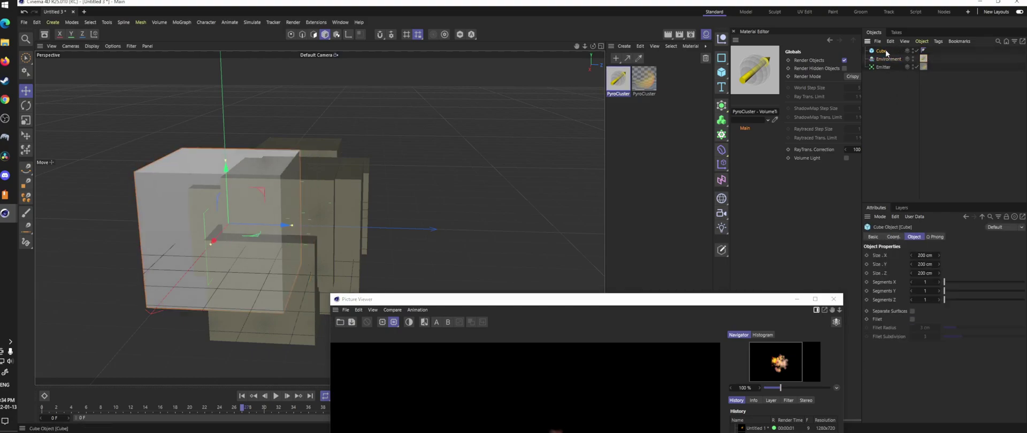
key(Delete)
Open the PyroCluster material's settings beside the render and undock the Material Editor as a separate window.
drag(631, 301, 404, 47)
click(644, 80)
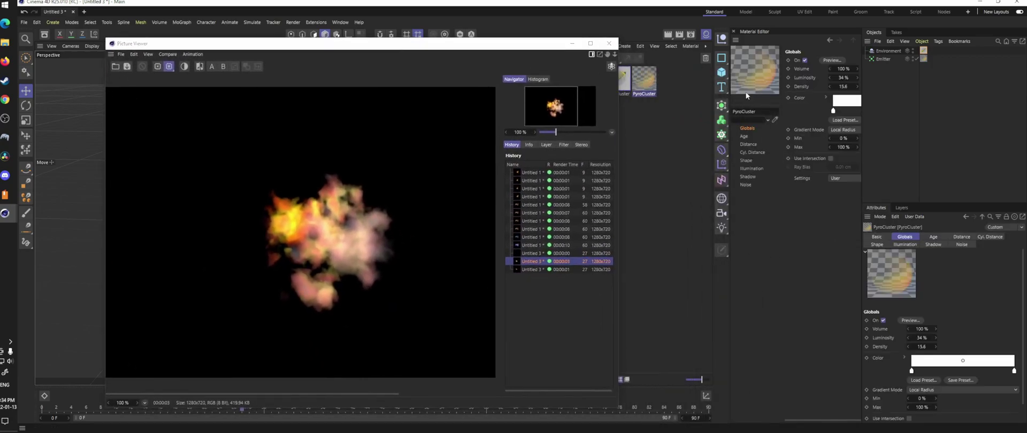
drag(731, 184, 700, 184)
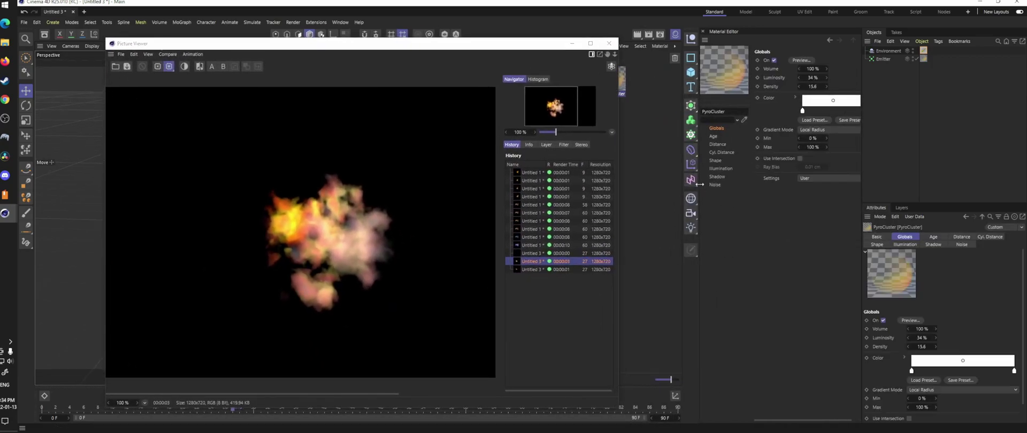
click(705, 40)
click(785, 61)
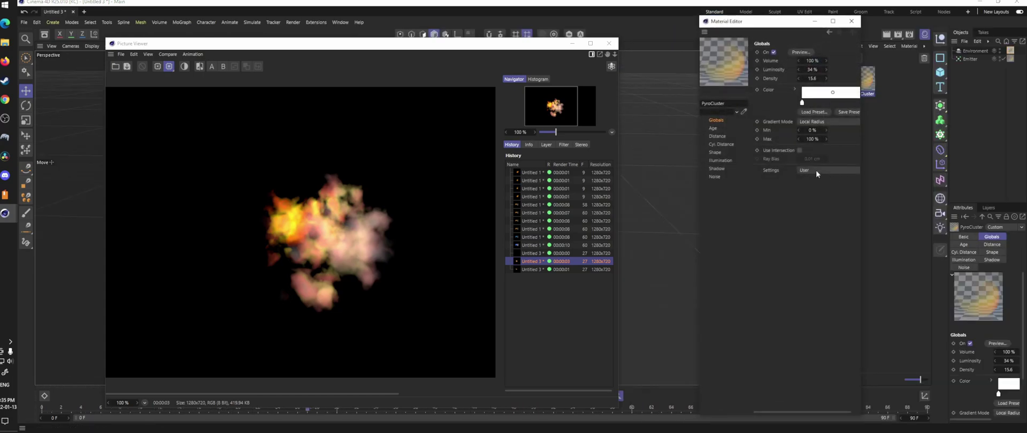
Set the PyroCluster material's shape type to Sphere and render the current frame again in the Picture Viewer.
click(717, 154)
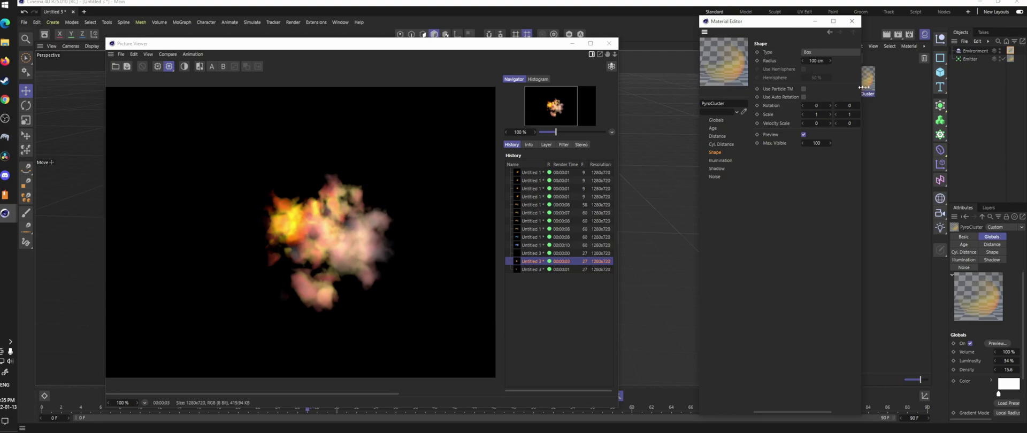
drag(859, 88, 944, 87)
click(873, 52)
click(857, 61)
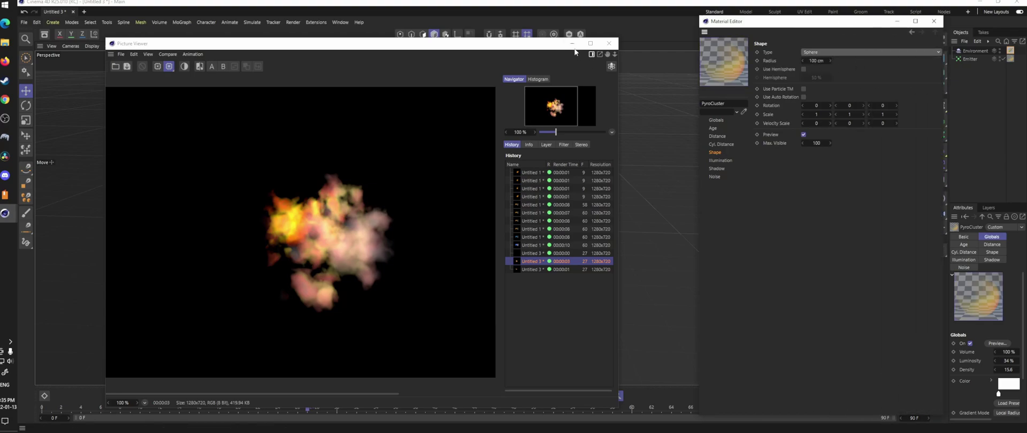
drag(517, 47, 702, 44)
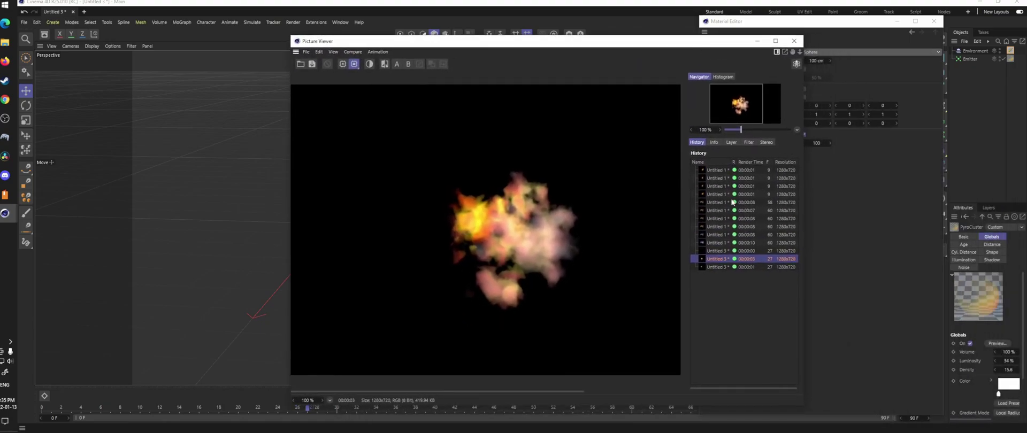
key(shift+r)
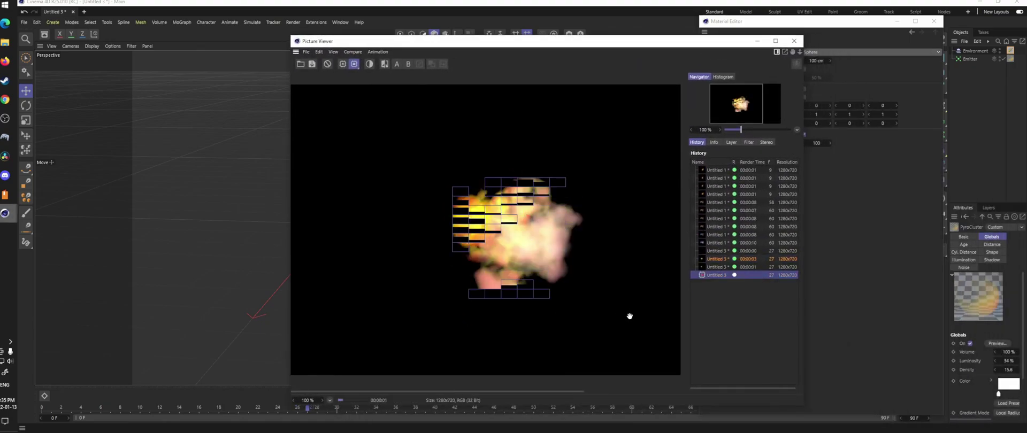
Compare the sphere-shape render with the previous one in the history and move the Picture Viewer clear of the Material Editor.
click(720, 265)
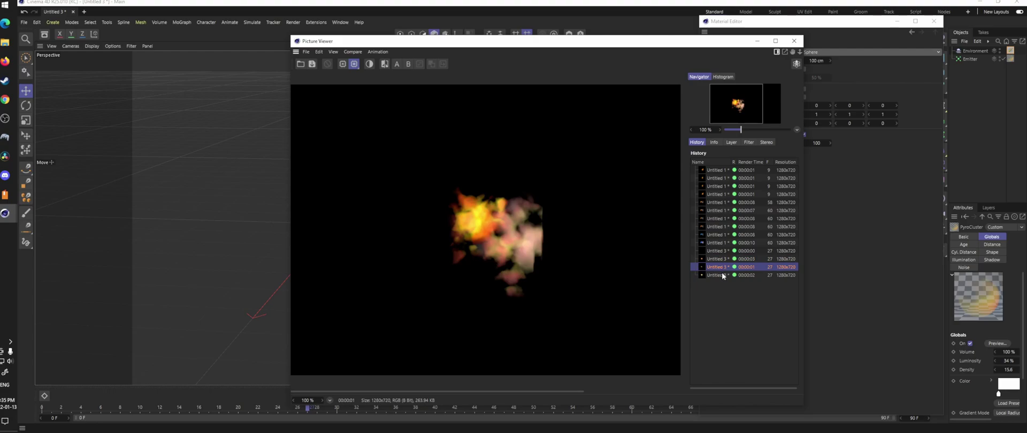
click(721, 275)
drag(717, 44, 563, 19)
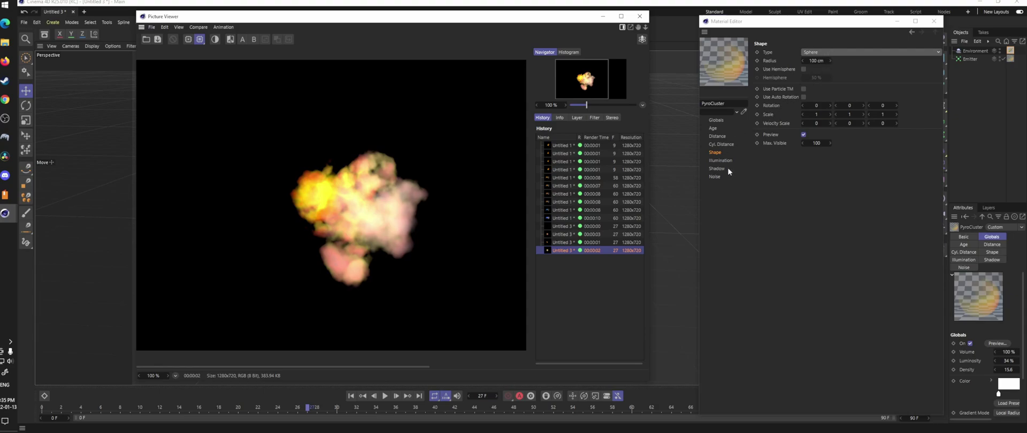
Open the PyroCluster material's preview window from its Globals settings and place it over the Picture Viewer.
click(718, 120)
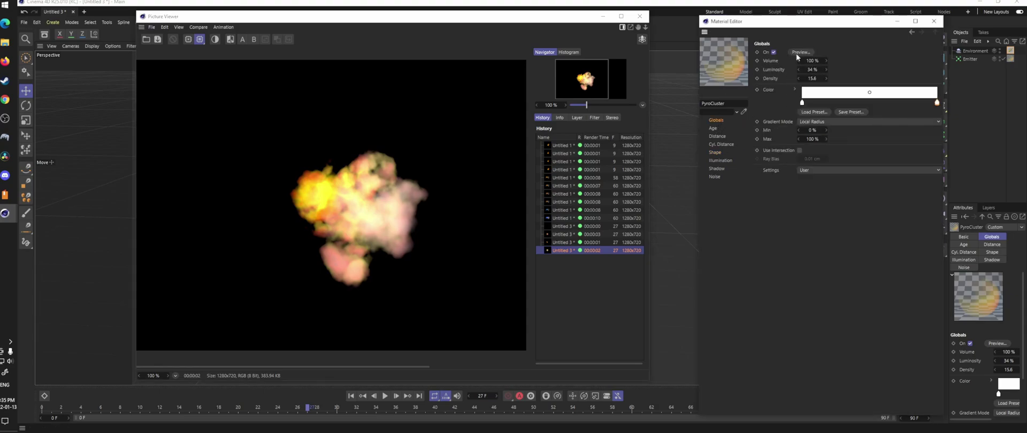
click(800, 52)
drag(855, 41, 429, 36)
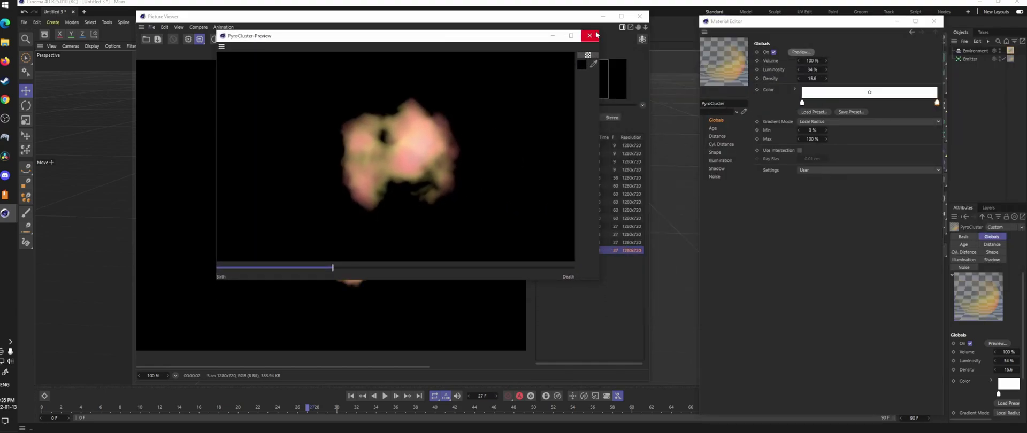
Enable Diffuse illumination on the PyroCluster material with 62 % self illumination and 20 % Trans. Illum., previewing an earlier particle age.
click(722, 161)
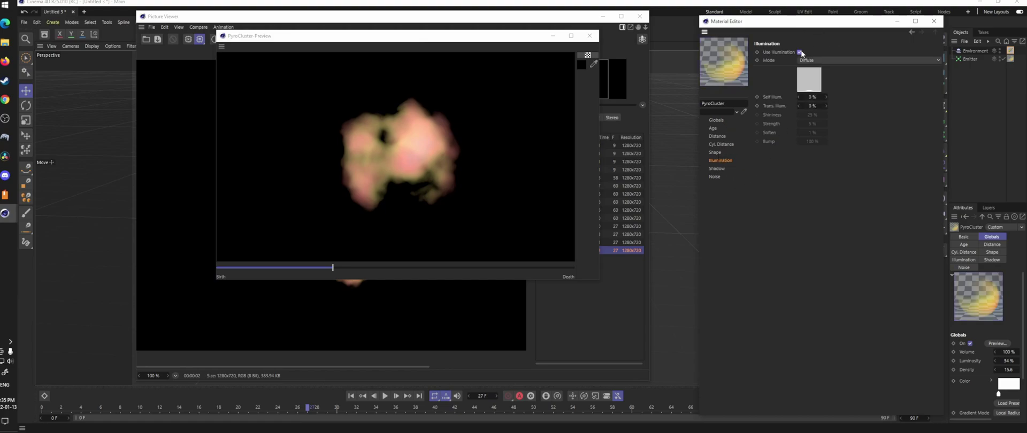
mouse_move(827, 97)
mouse_down()
mouse_move(846, 97)
mouse_move(826, 106)
mouse_up()
click(824, 61)
click(825, 61)
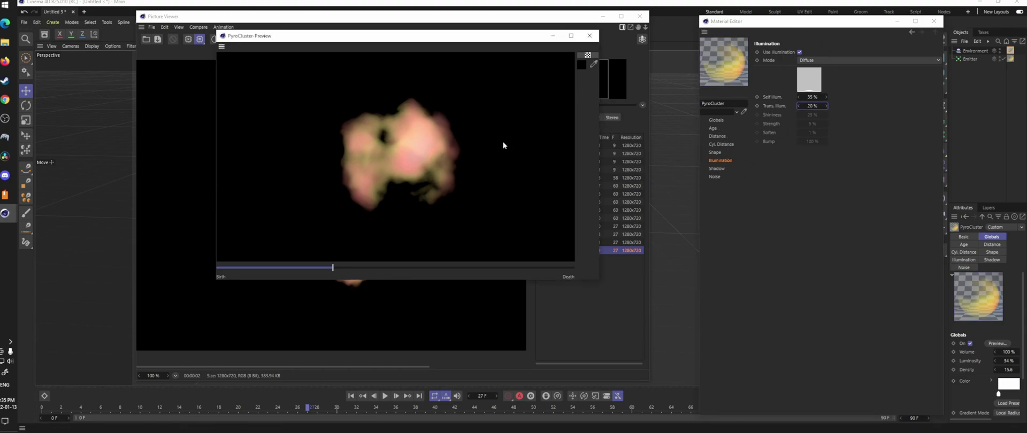
click(260, 269)
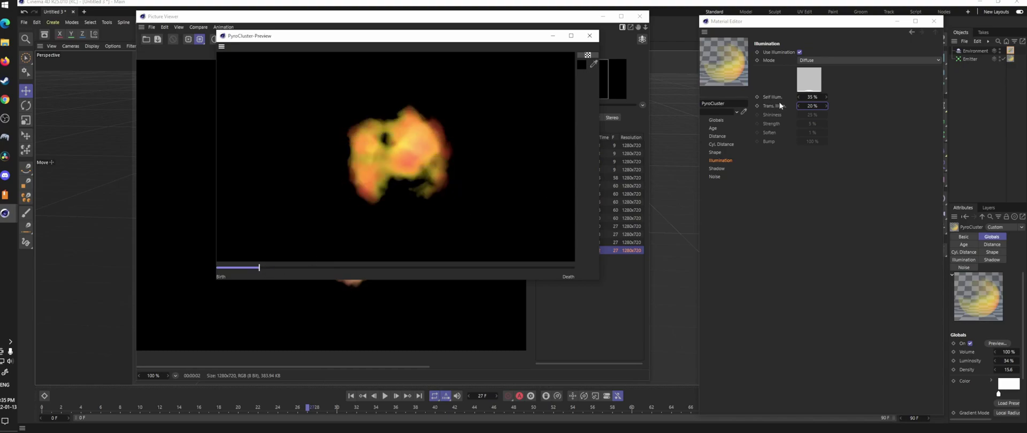
drag(812, 96, 826, 96)
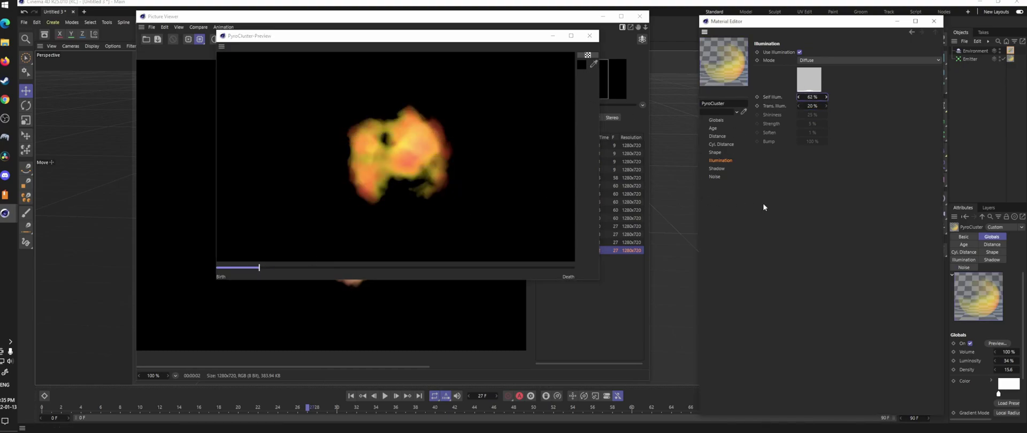
Move the preview aside, render the frame with illumination enabled and compare it with the previous render in the history.
drag(374, 36, 738, 17)
click(582, 286)
key(shift+r)
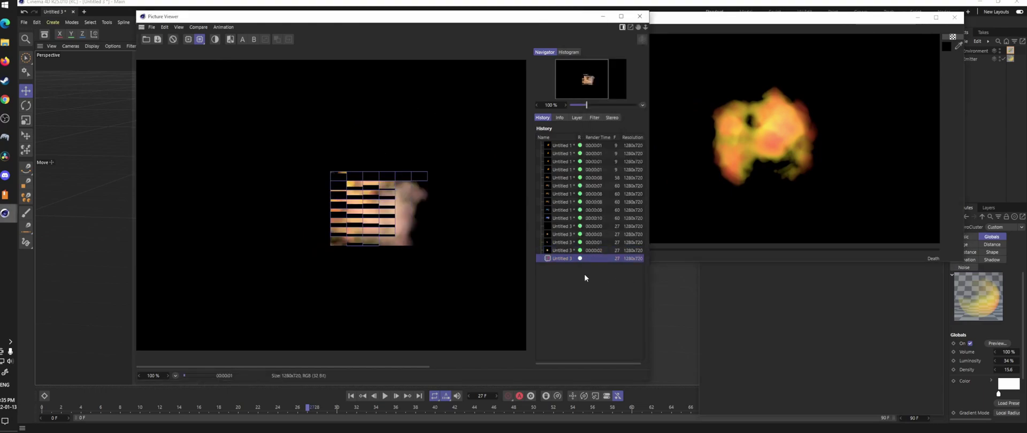
click(564, 250)
click(557, 258)
Turn off illumination in the PyroCluster material.
double_click(788, 313)
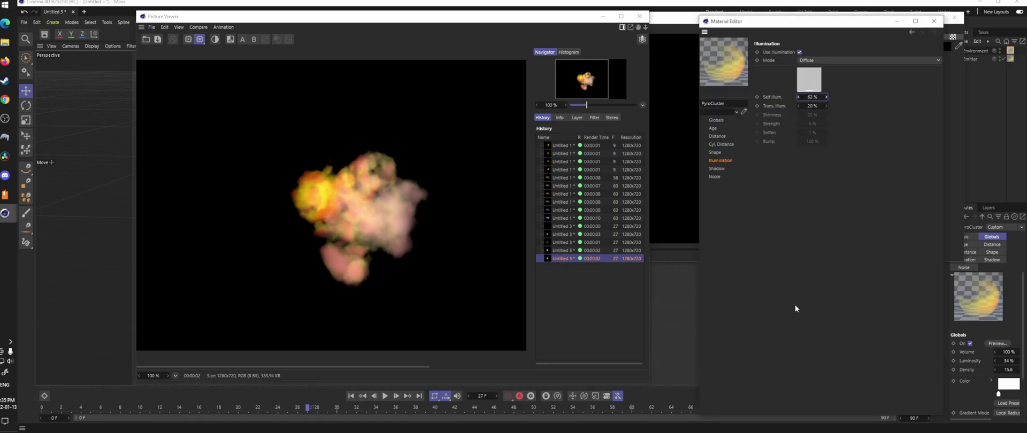
click(813, 99)
click(801, 51)
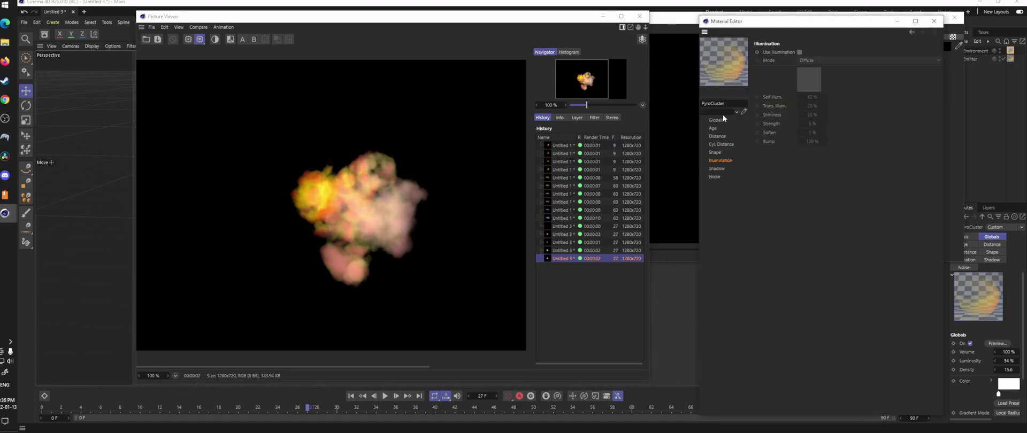
Set the PyroCluster material's global luminosity to 50 % and density to 18.
click(716, 120)
click(804, 70)
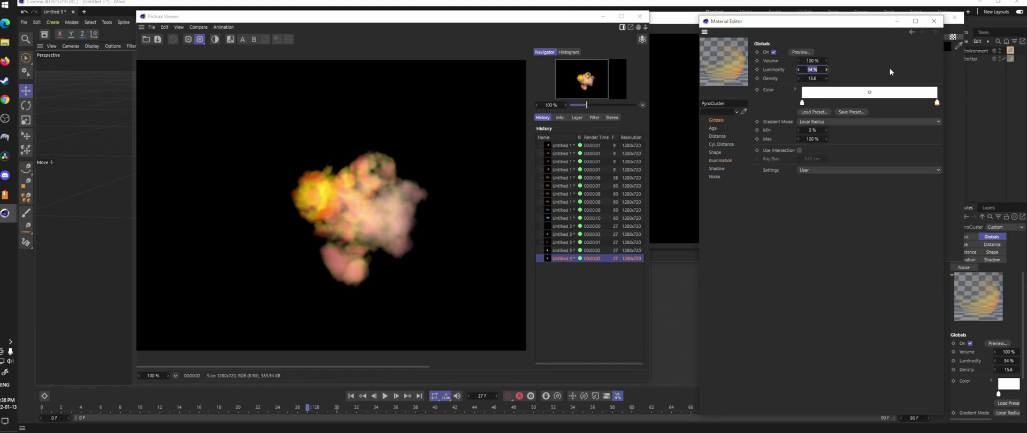
text(50)
key(Return)
click(815, 79)
text(18)
key(Return)
Render the current frame with the new luminosity and density and compare it with the previous render.
key(shift+r)
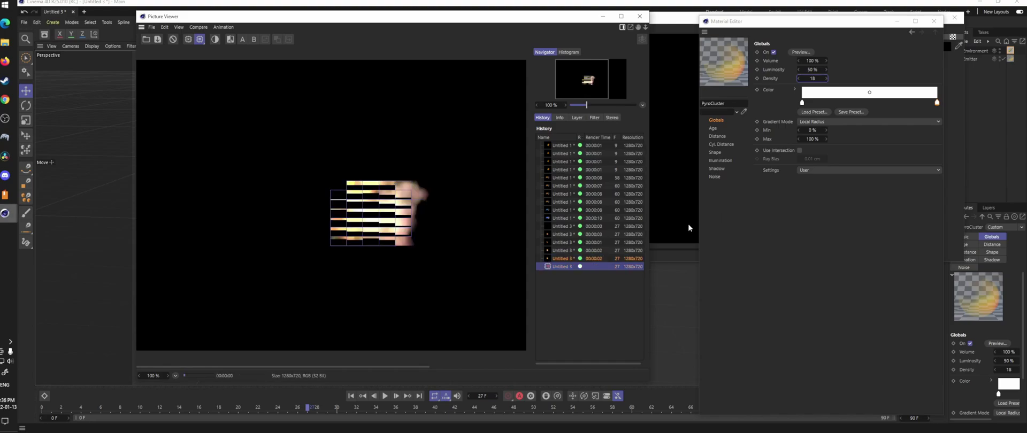
click(573, 259)
click(572, 266)
click(573, 259)
Set the PyroCluster material's luminosity to 20 %, render the frame again and compare it with the previous render.
click(815, 69)
text(20)
key(Return)
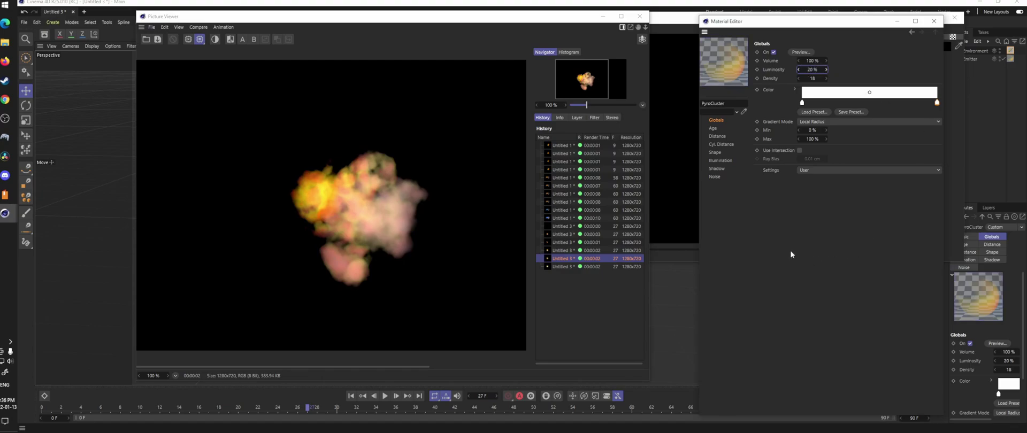
click(574, 266)
key(shift+r)
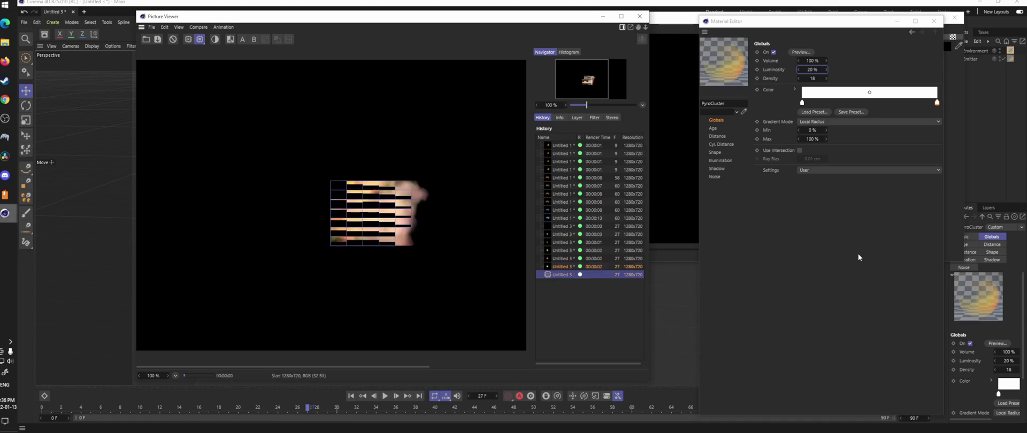
click(570, 267)
click(566, 275)
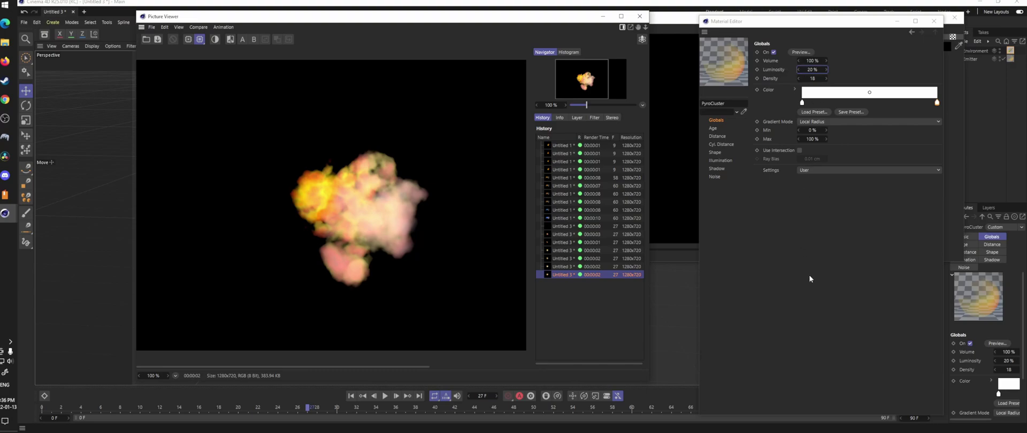
Review the PyroCluster material's shadow settings and render the current frame once more.
click(718, 169)
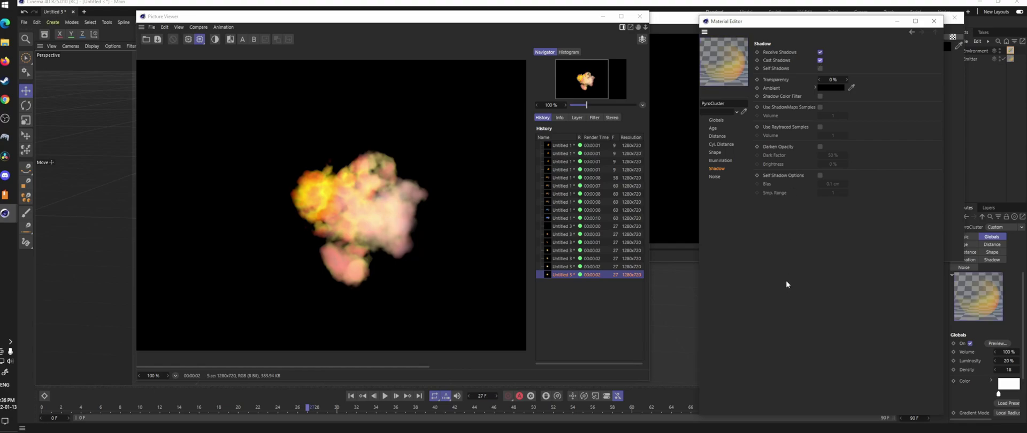
key(shift+r)
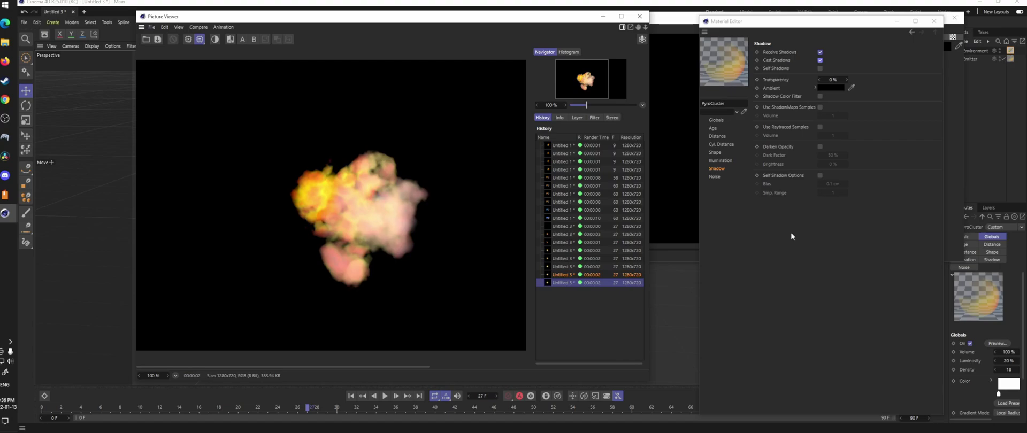
click(813, 192)
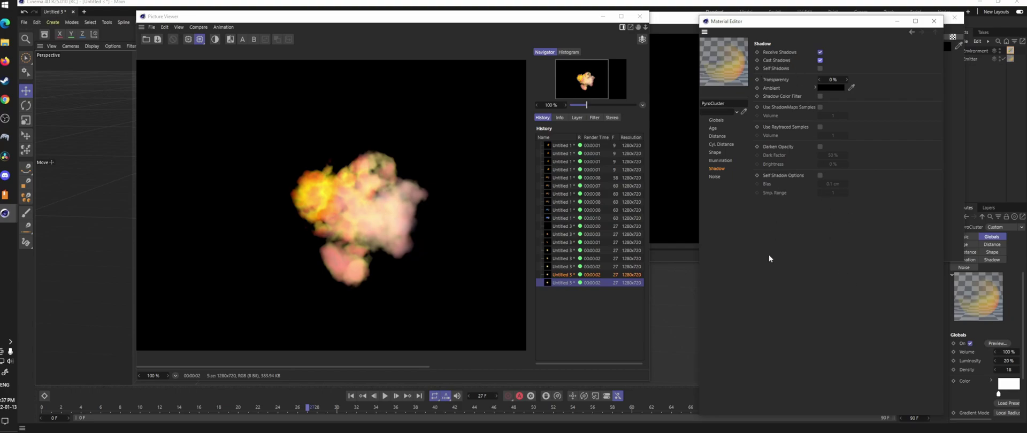
Recolour the noise gradient's first knot to turquoise, hue 170°, and the knot at 30 % to cyan-blue, and render the frame.
click(713, 177)
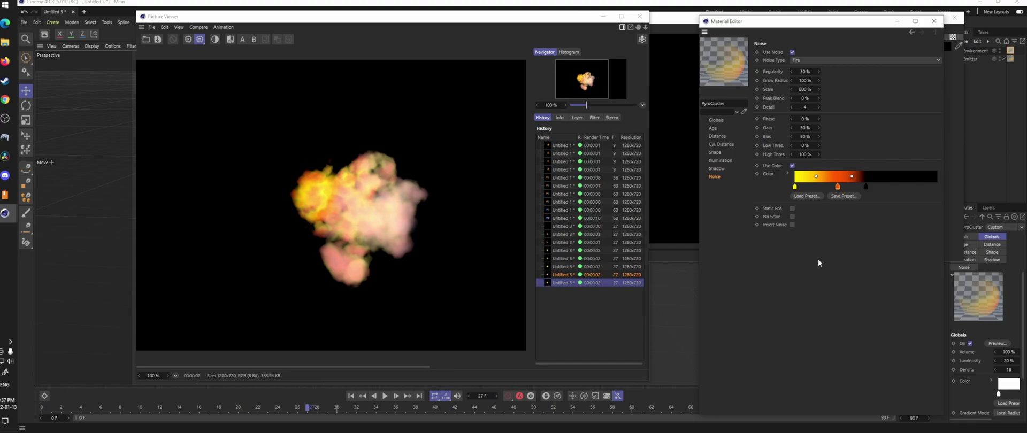
double_click(795, 187)
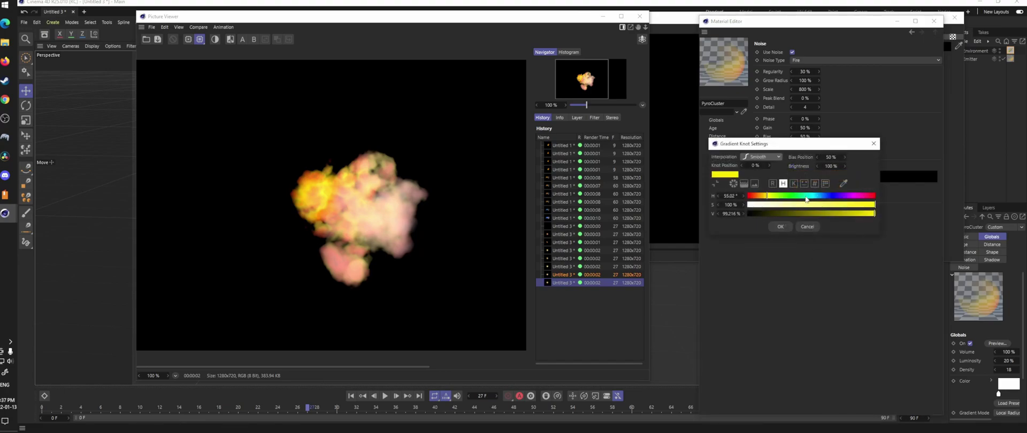
click(808, 196)
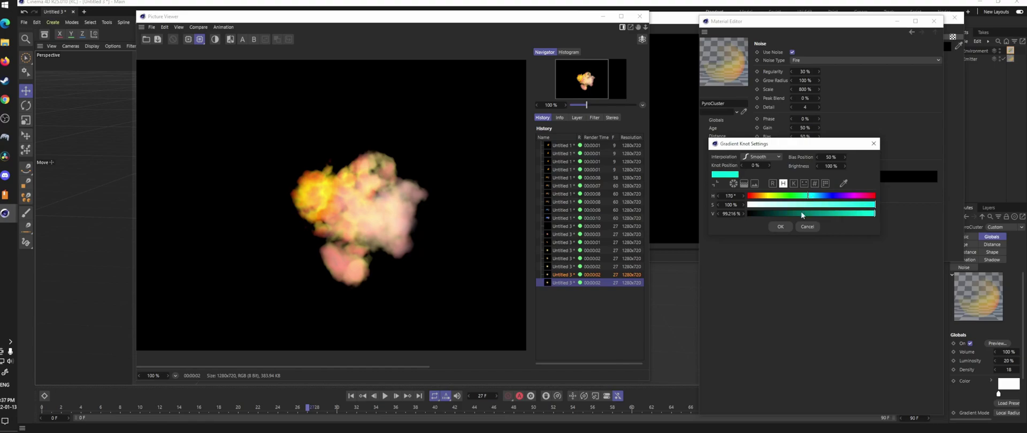
click(779, 226)
double_click(838, 189)
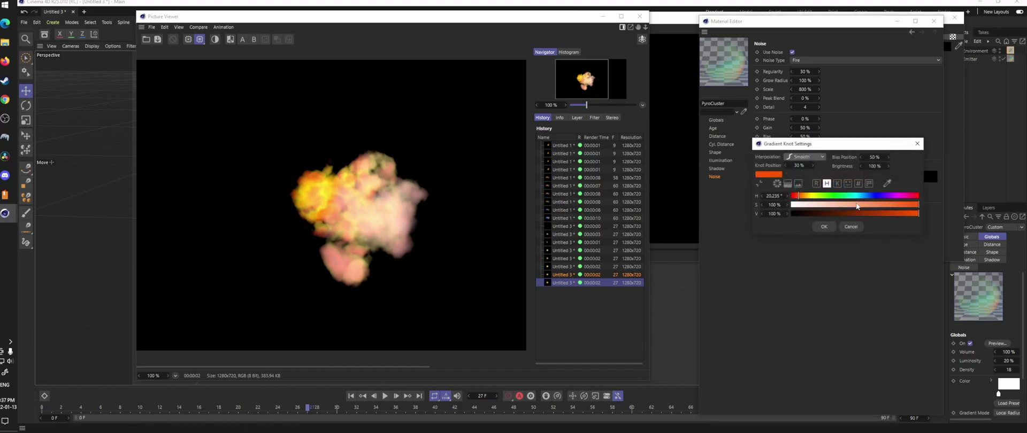
click(852, 196)
click(824, 226)
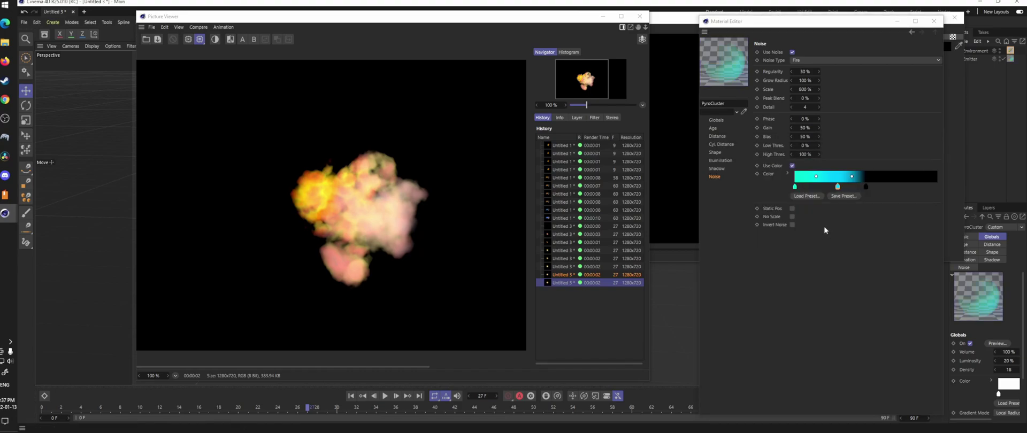
key(shift+r)
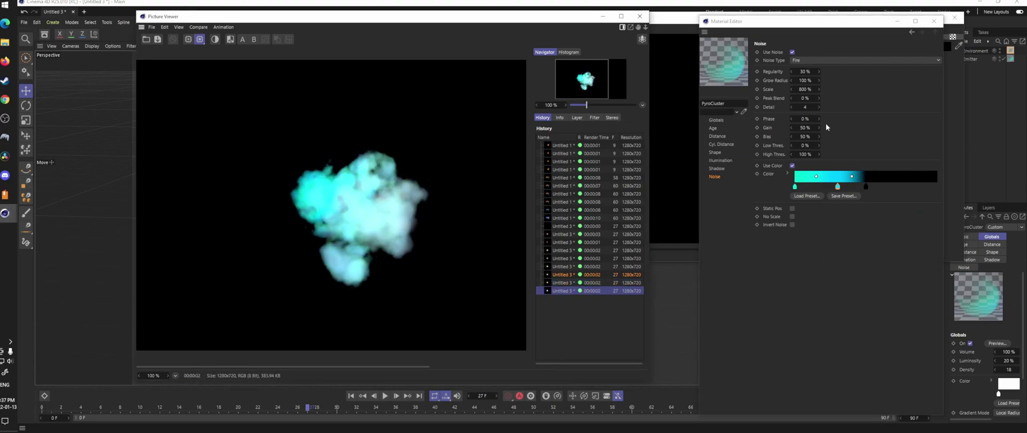
Close the Picture Viewer, the Material Editor and the PyroCluster preview window.
click(640, 16)
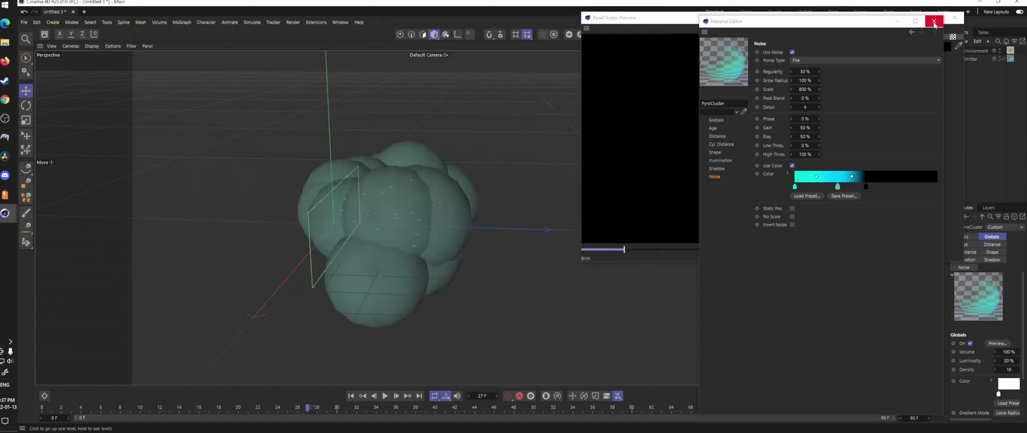
click(934, 21)
click(955, 17)
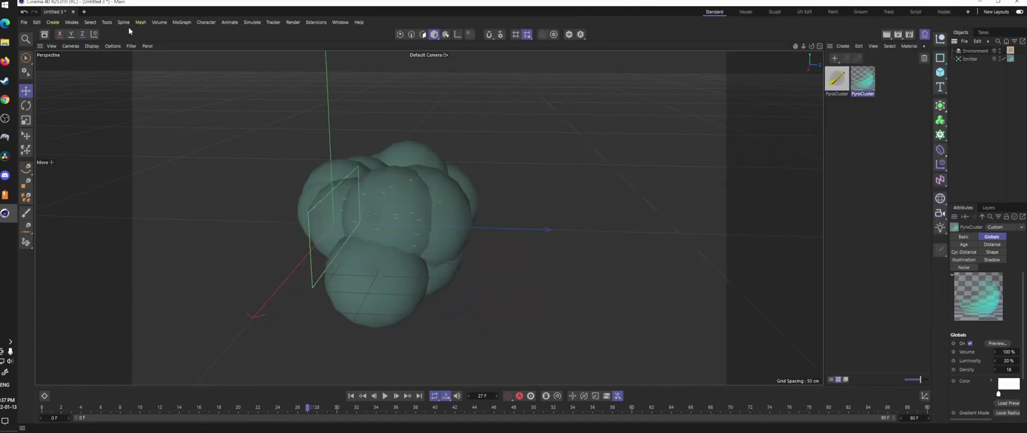
Browse the available particle forces and widen the Objects and Attributes area.
click(252, 23)
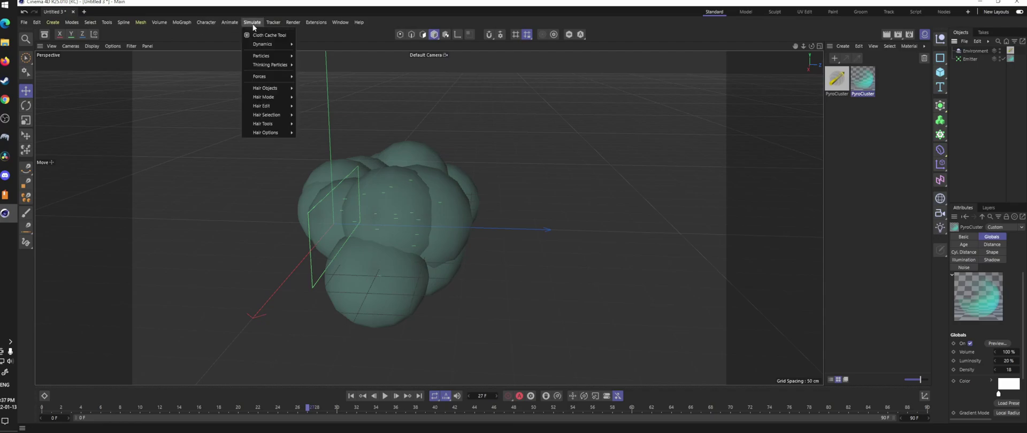
mouse_move(258, 79)
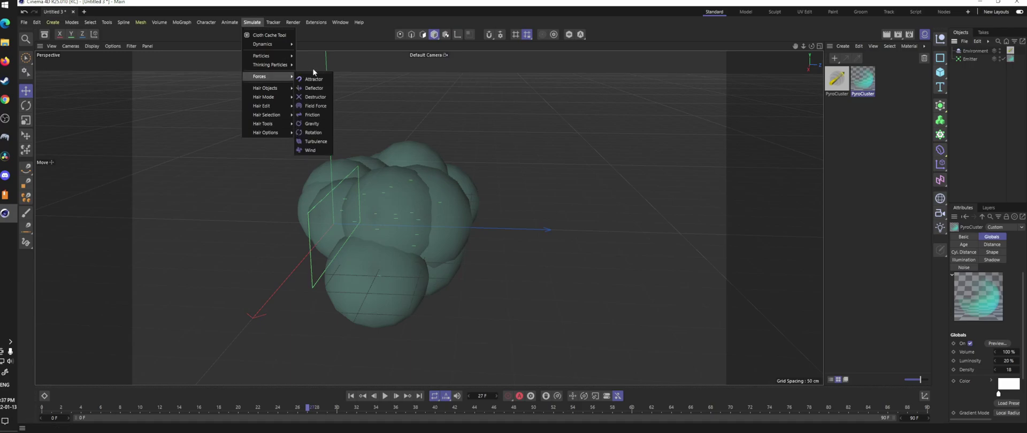
click(968, 91)
drag(933, 72, 773, 72)
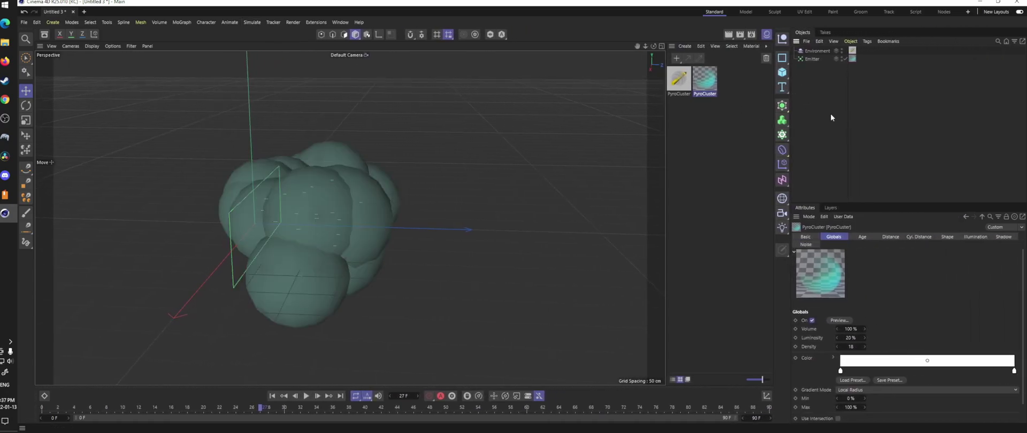
Deselect the material, render the turquoise frame again and move the Picture Viewer so its whole window is in view.
click(735, 160)
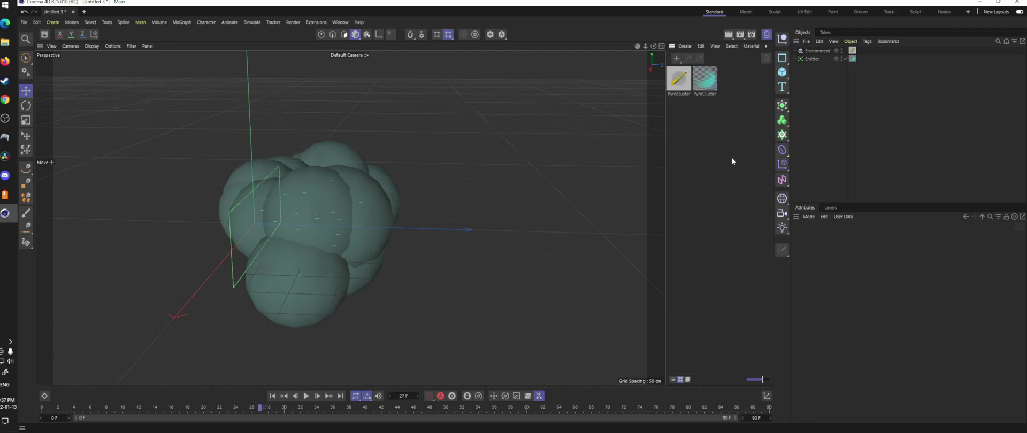
key(shift+r)
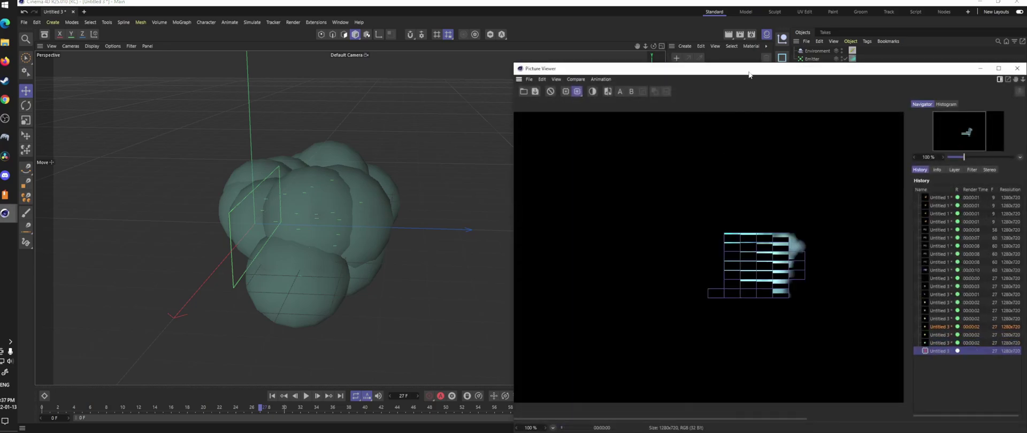
drag(755, 74, 456, 36)
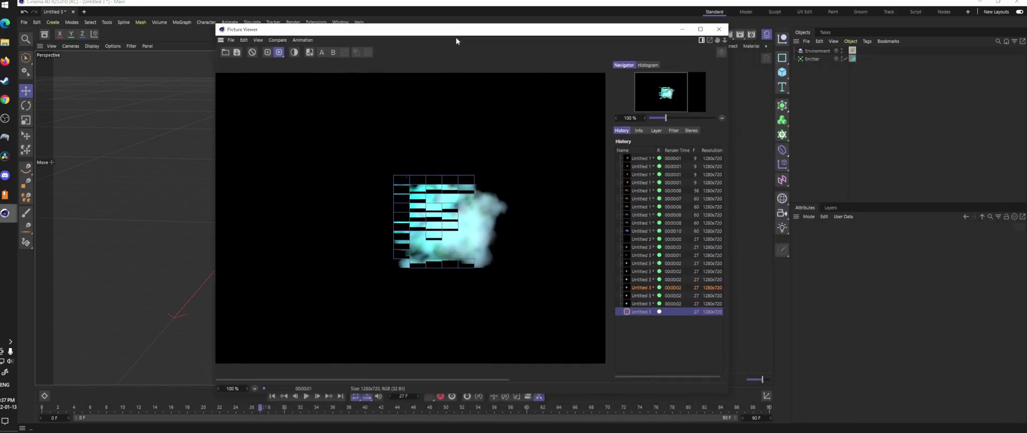
Compare the earlier blue and orange fire renders of frames 58 and 60 in the Picture Viewer history.
click(642, 231)
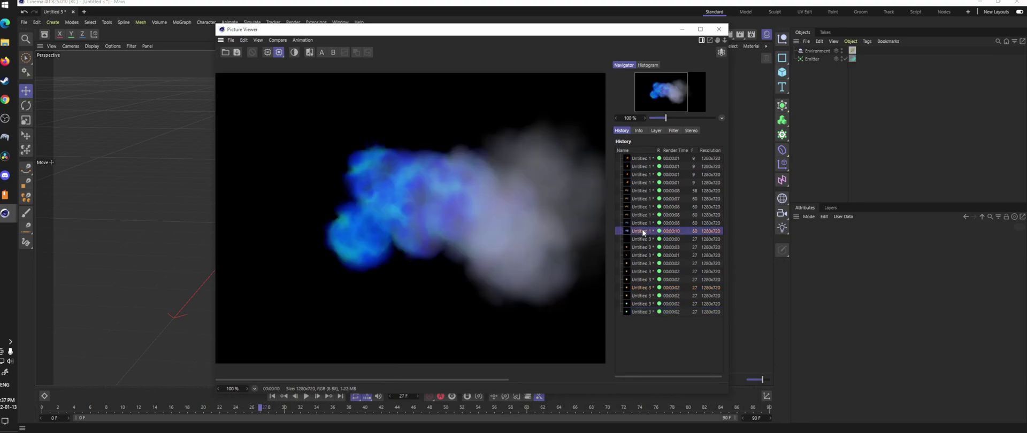
click(642, 223)
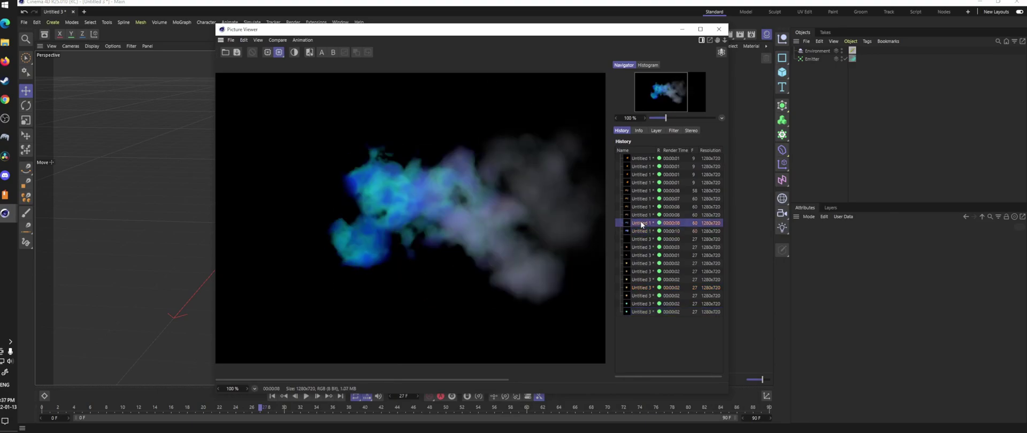
click(644, 207)
click(644, 191)
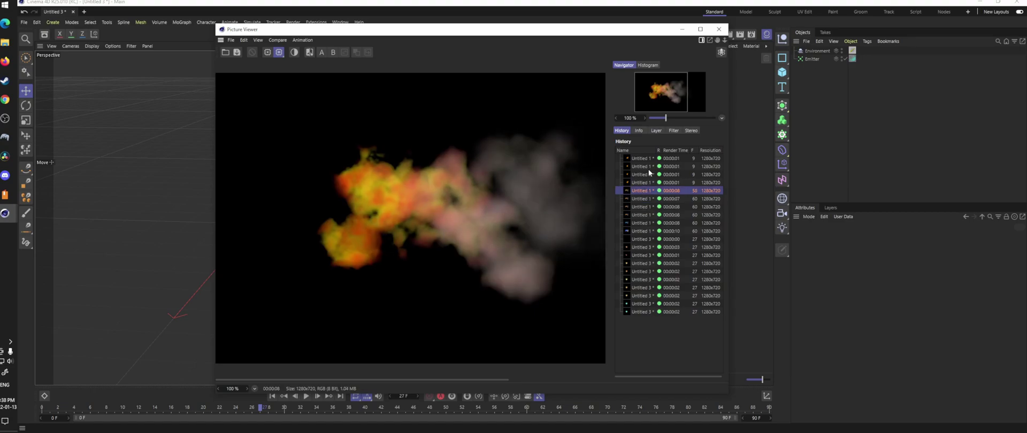
click(643, 223)
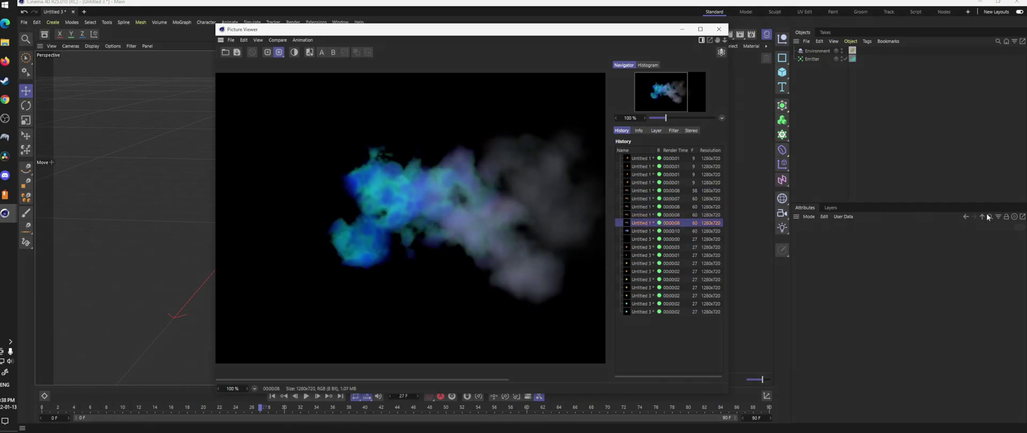